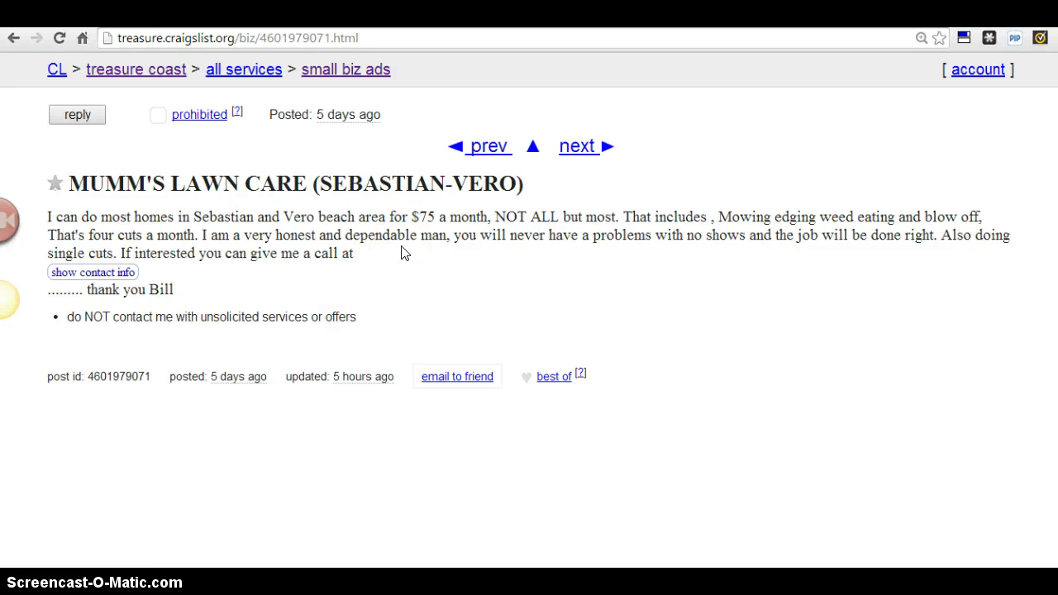
Go from the Craigslist lawn care ad to the Sunbiz detail page for CBJ HOLDINGS, LLC
click(397, 207)
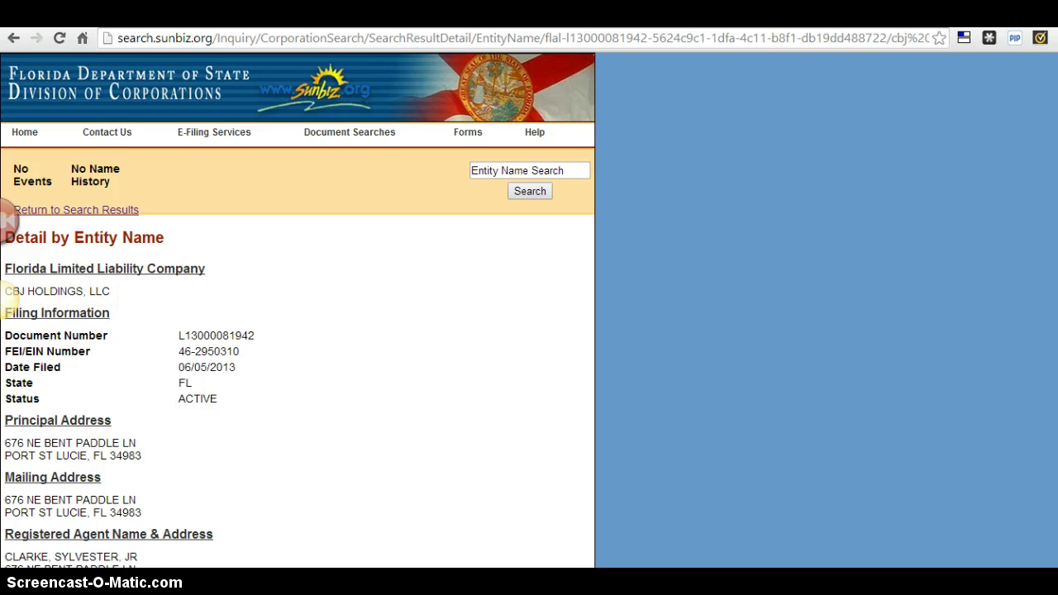
scroll(6, 217, down, 2)
scroll(7, 217, down, 6)
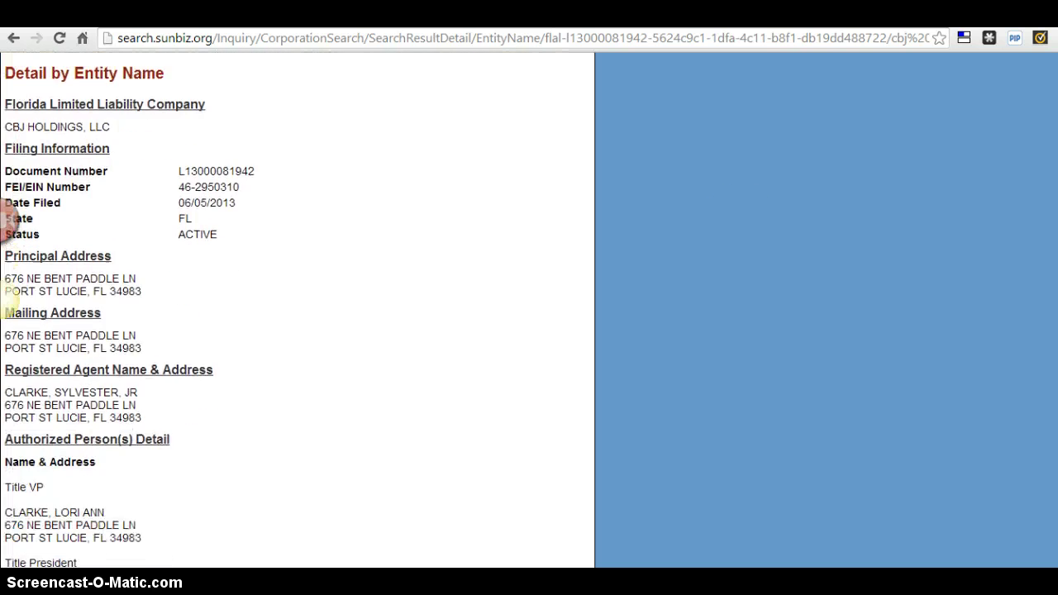
scroll(7, 217, up, 8)
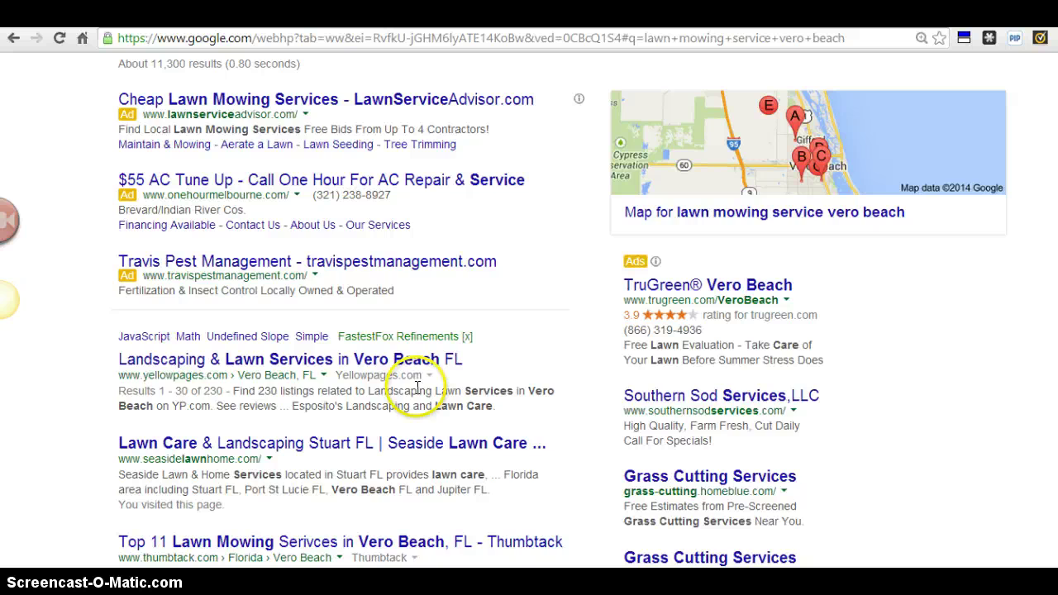
Return to the top of the 'lawn mowing service vero beach' Google results, showing the paid ads and the map
scroll(529, 311, up, 1)
scroll(529, 310, up, 2)
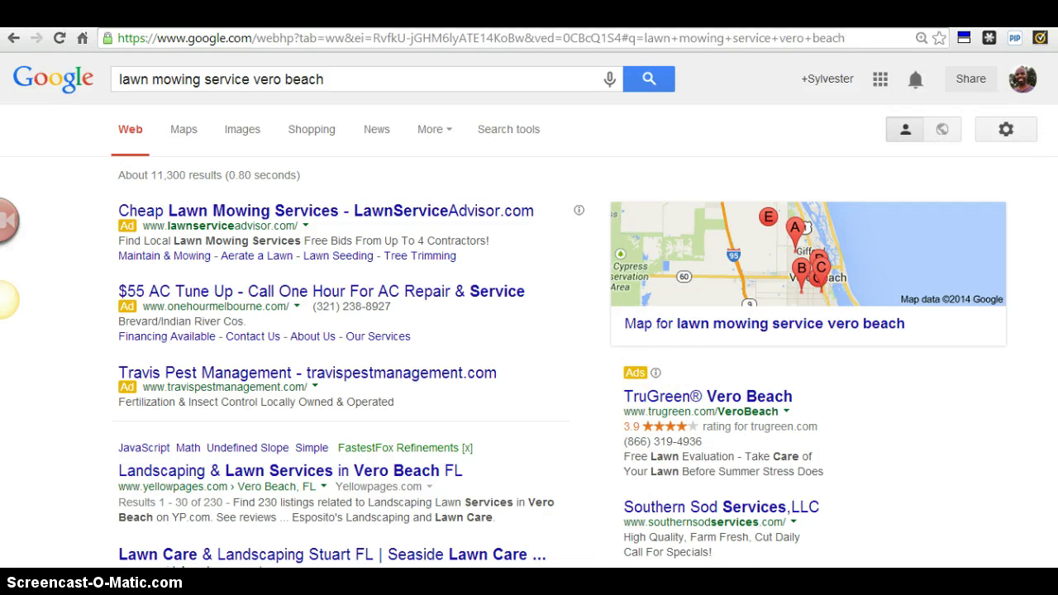
mouse_move(538, 588)
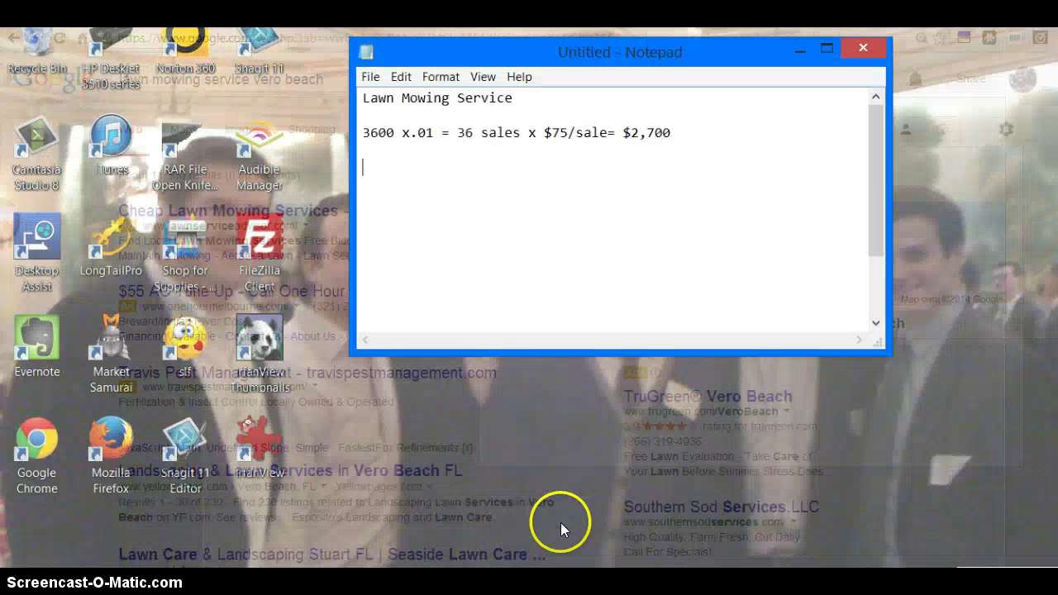
click(561, 522)
right_click(460, 178)
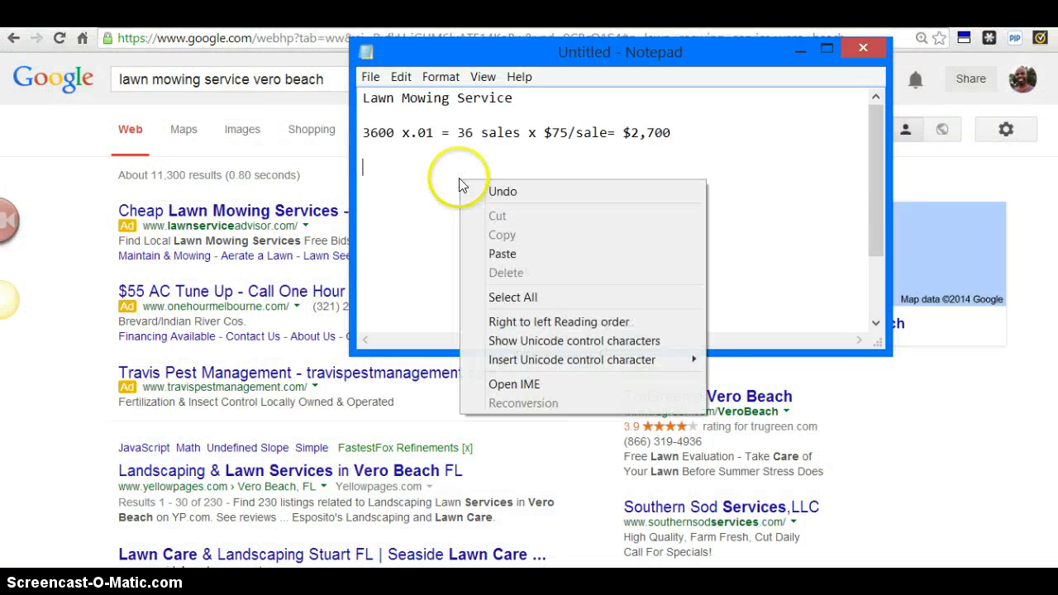
click(523, 253)
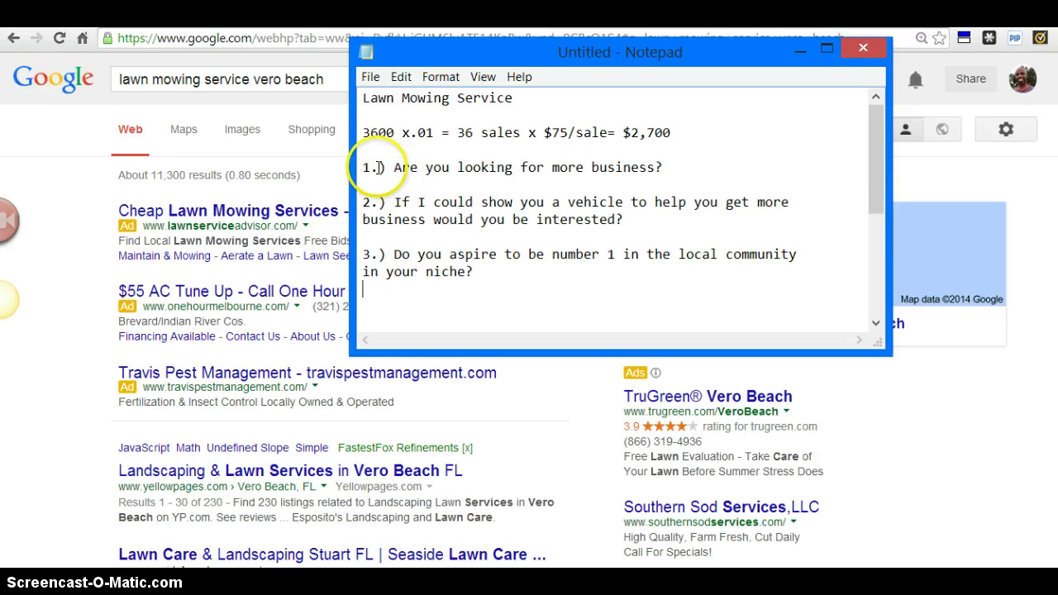
drag(361, 169, 604, 319)
key(Delete)
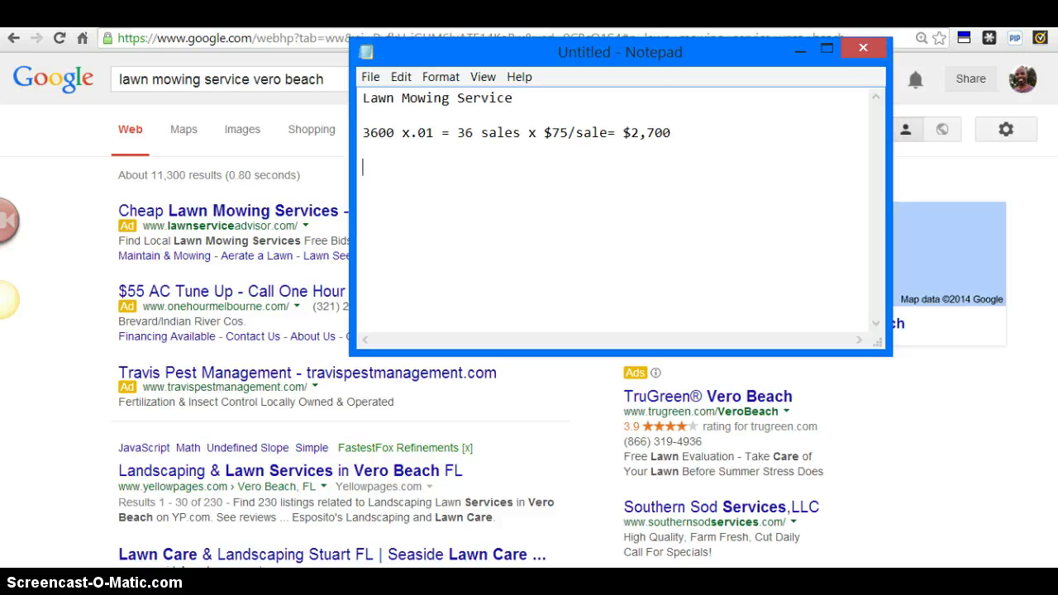
click(71, 137)
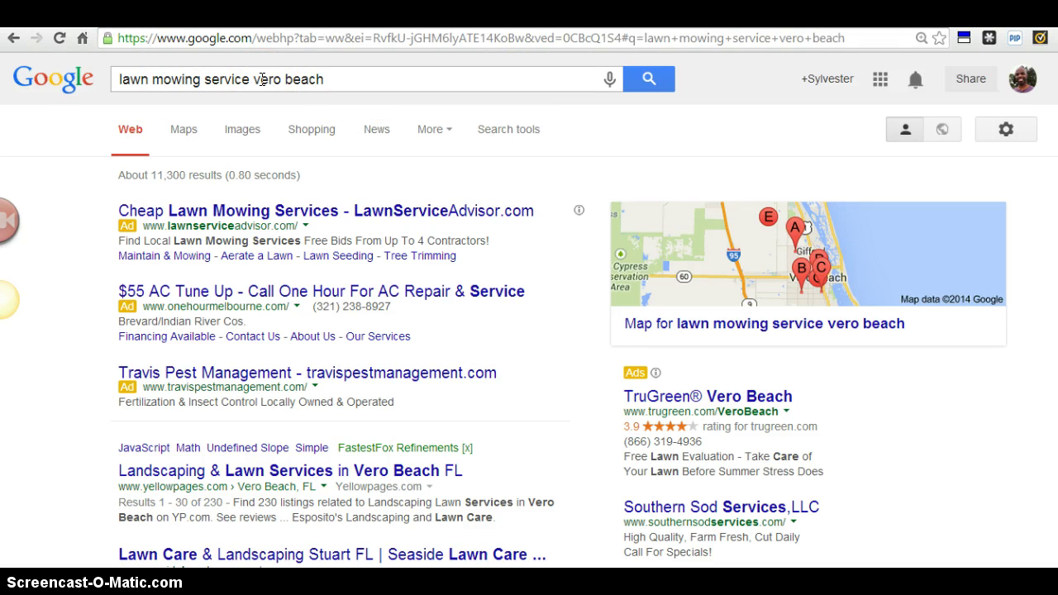
Review the lawn mowing results down to the local map listings, ending on the Craigslist $75-a-month lawn ad
click(314, 79)
click(674, 238)
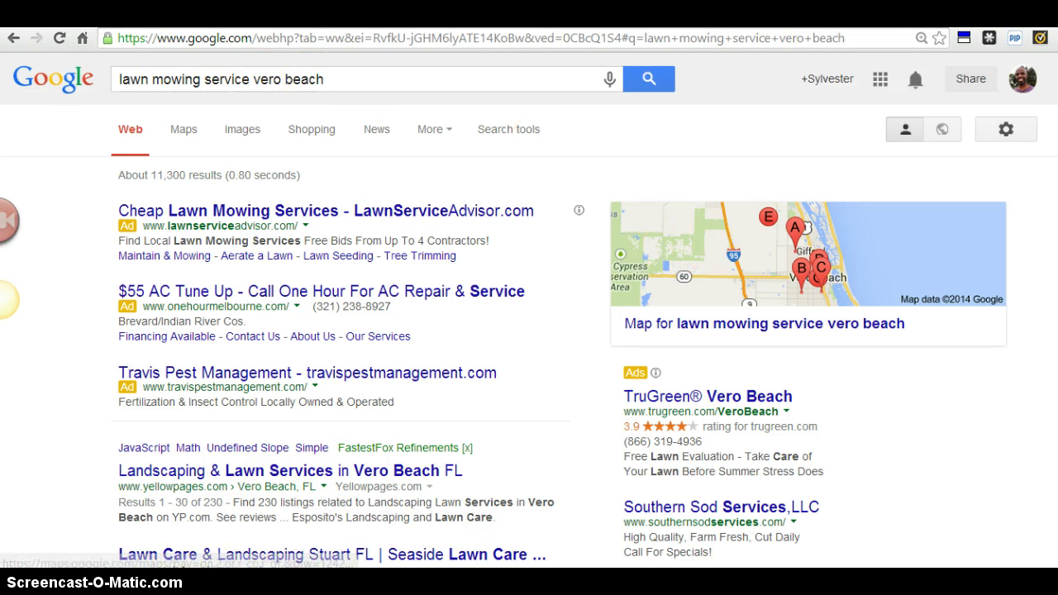
scroll(529, 331, down, 1)
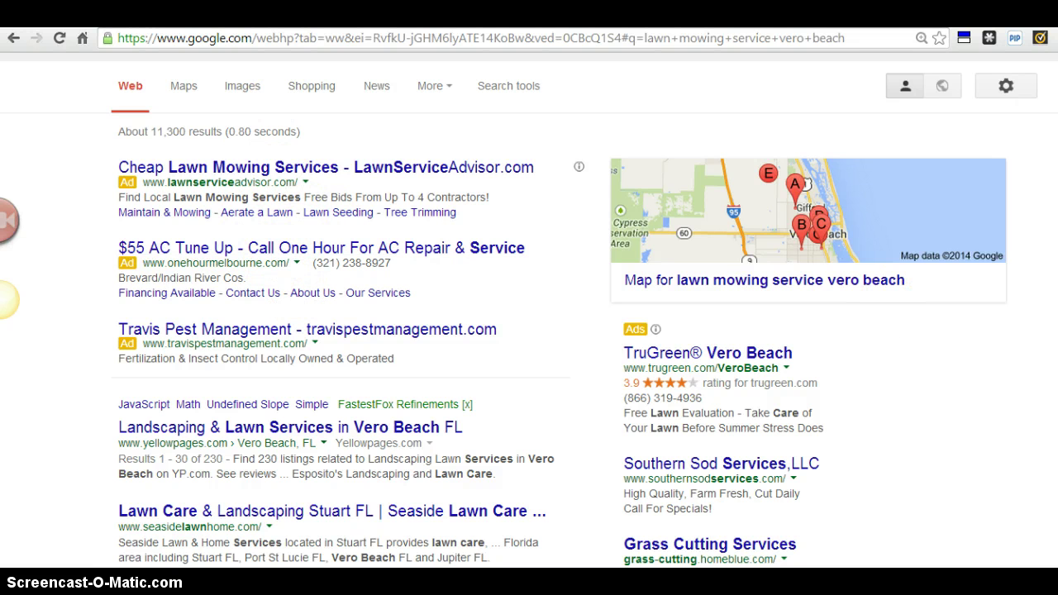
scroll(530, 331, down, 3)
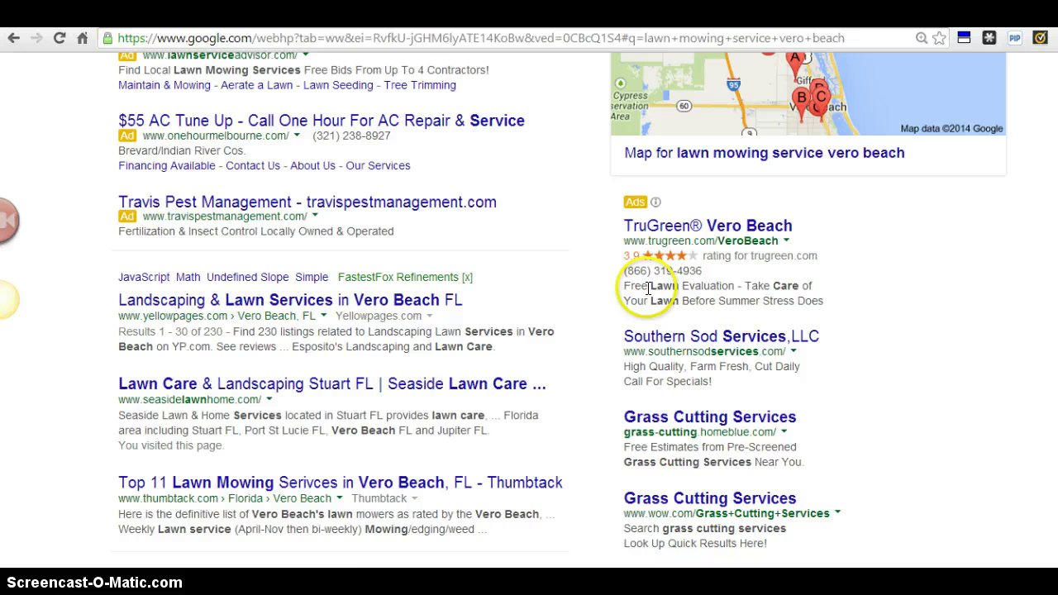
scroll(686, 307, down, 3)
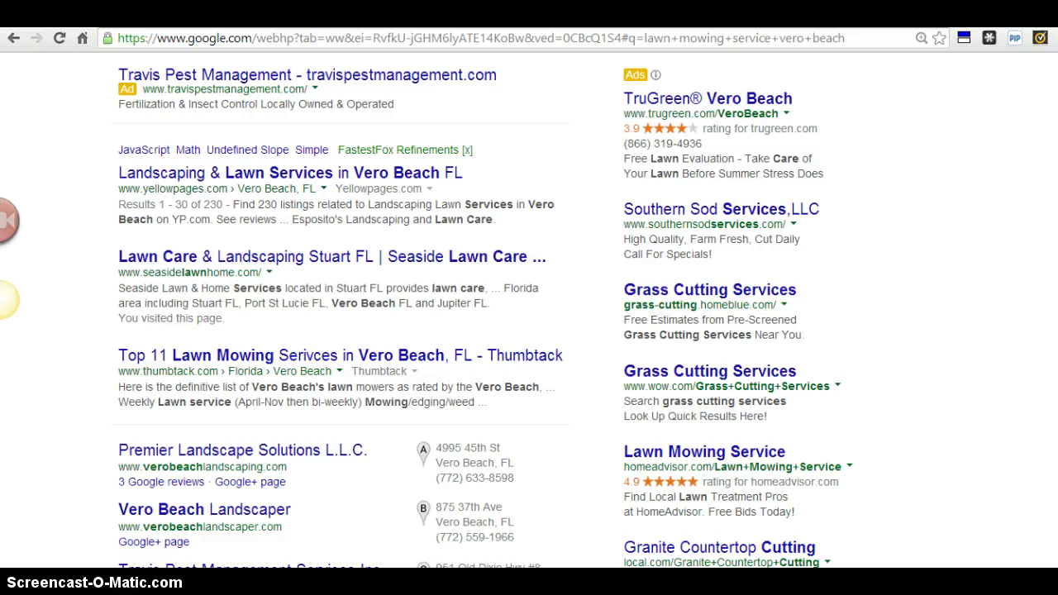
scroll(896, 380, down, 2)
scroll(837, 279, down, 1)
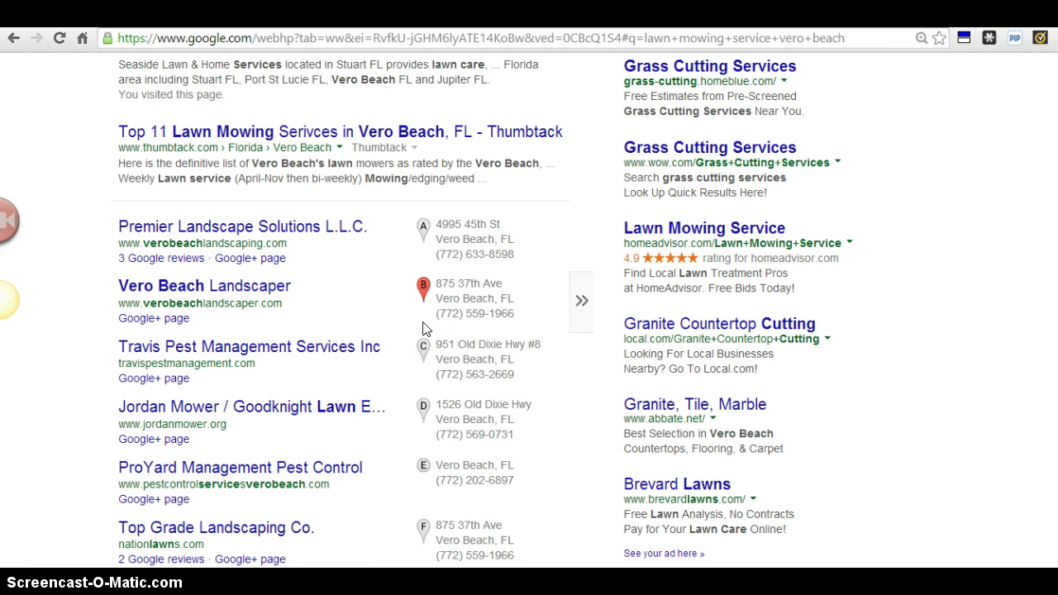
mouse_move(423, 330)
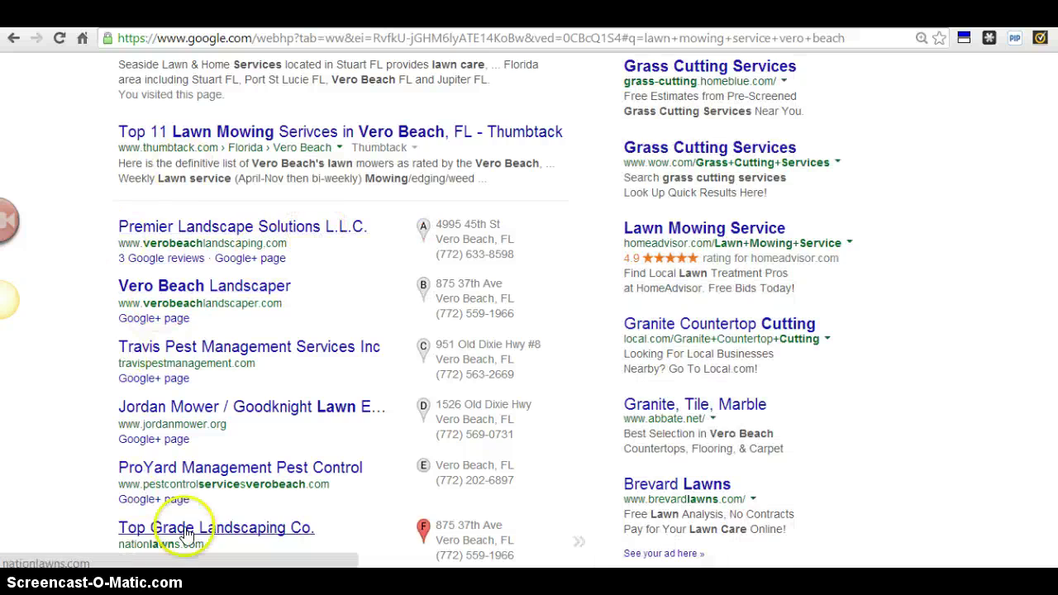
scroll(529, 309, up, 10)
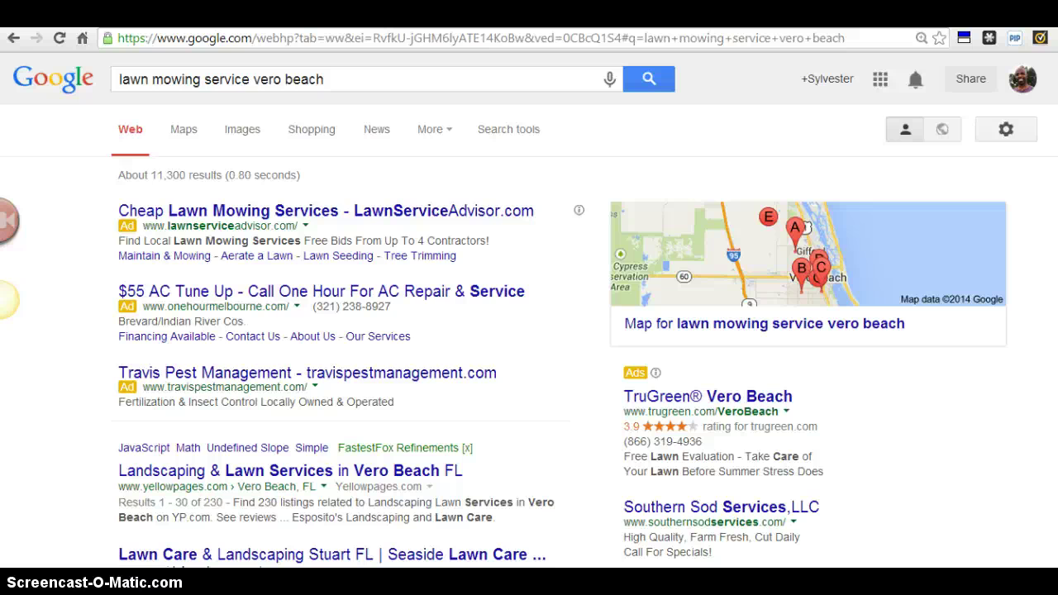
scroll(530, 310, down, 6)
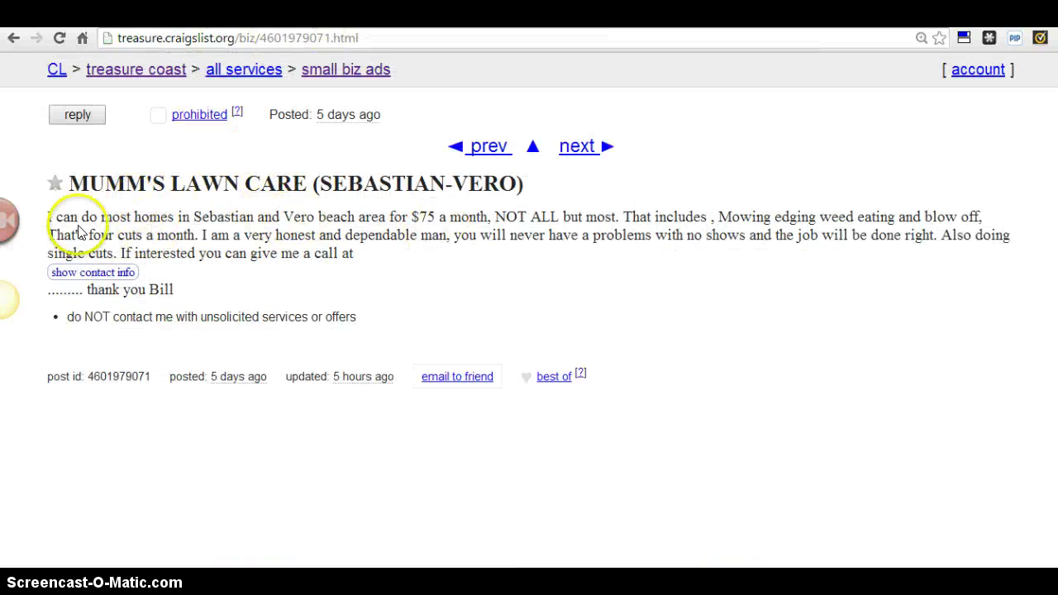
Review Google's local listings including Premier Landscape, then bring forward LongTailPro's [lawn mowing service] data (3,600 searches)
key(alt+Left)
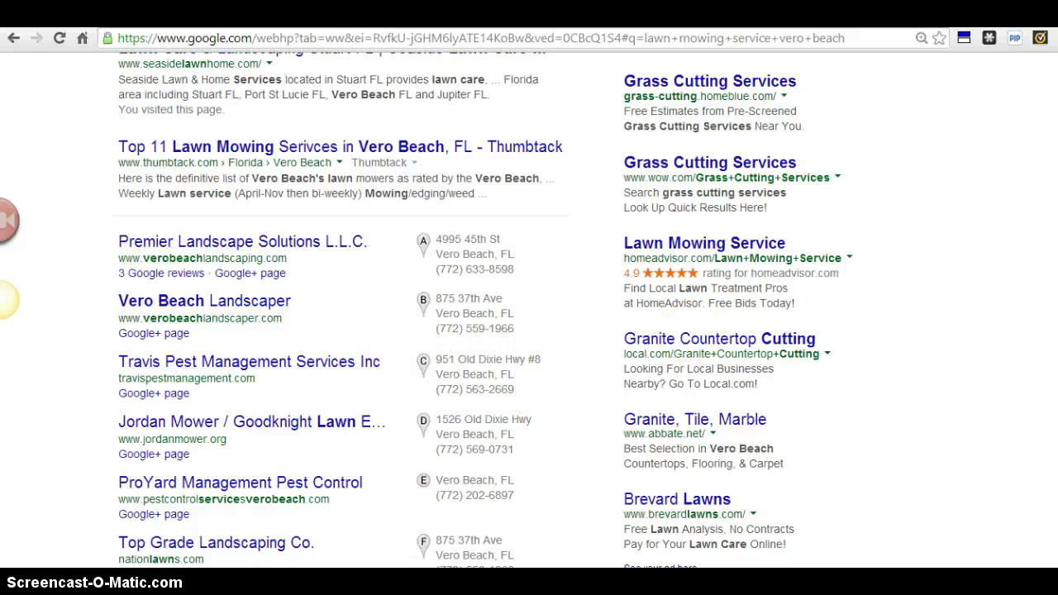
scroll(691, 341, down, 3)
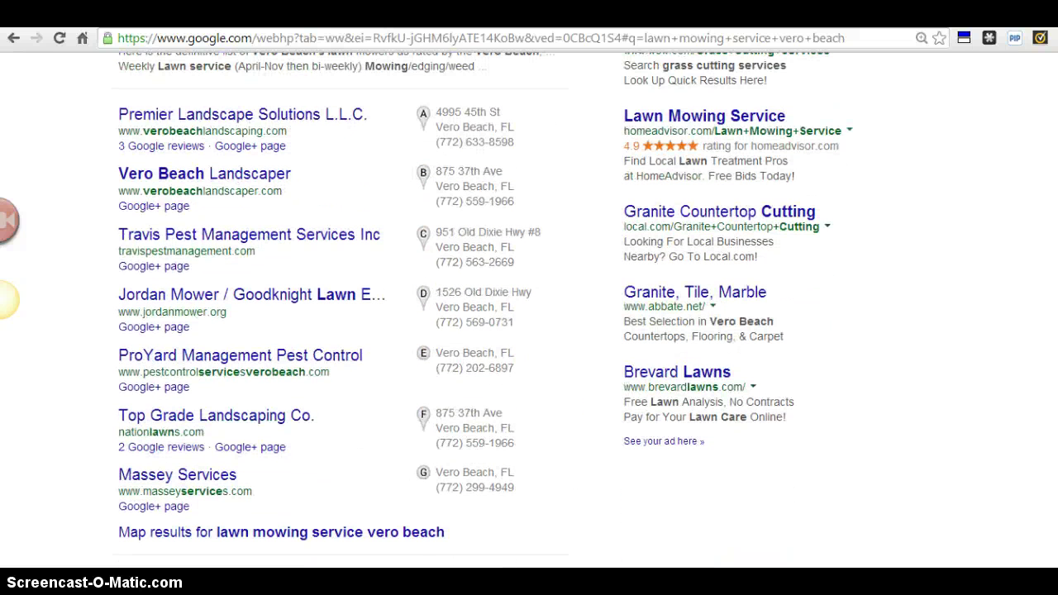
scroll(529, 306, down, 4)
scroll(529, 306, up, 8)
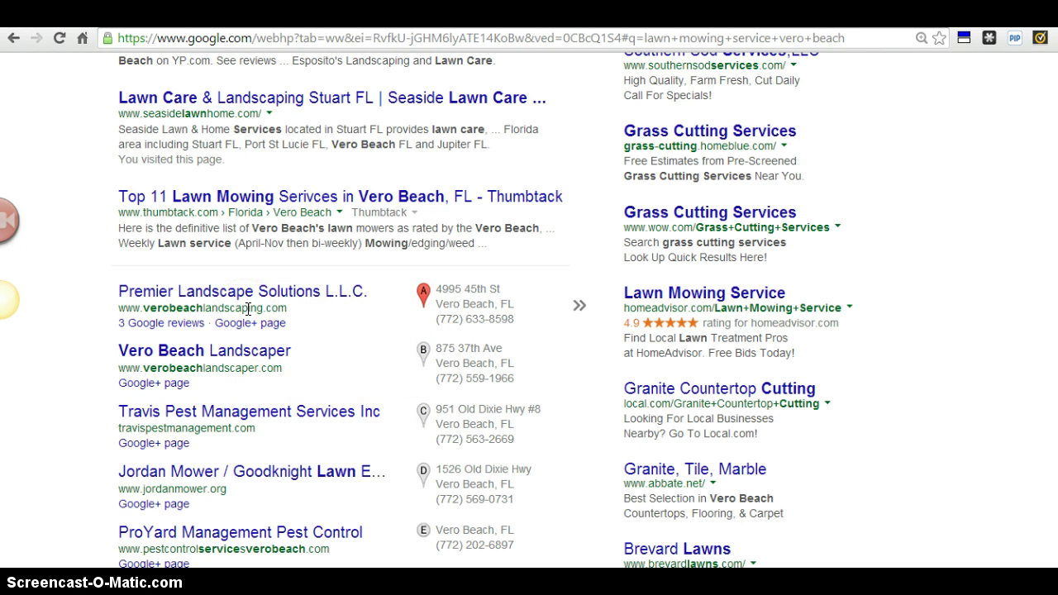
mouse_move(248, 308)
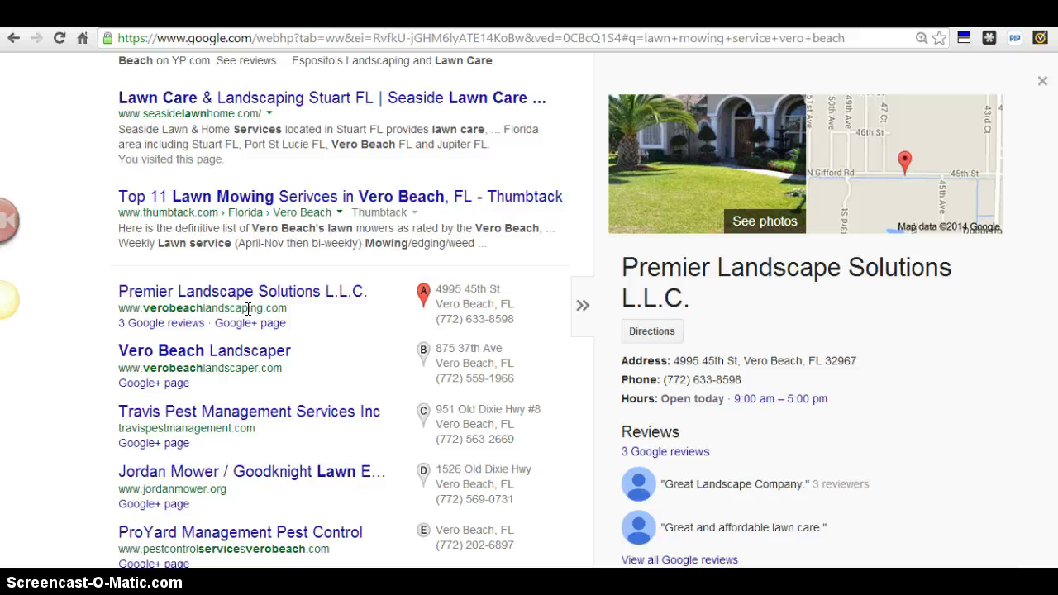
key(alt+Tab)
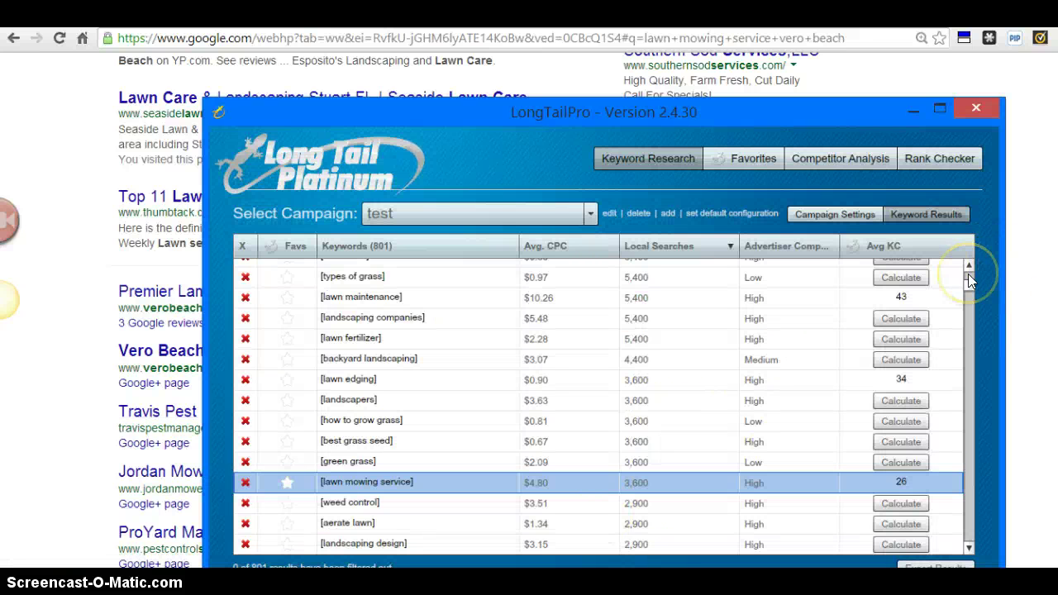
Nudge the LongTailPro window aside and bring the Google lawn mowing results back in front
drag(639, 115, 579, 73)
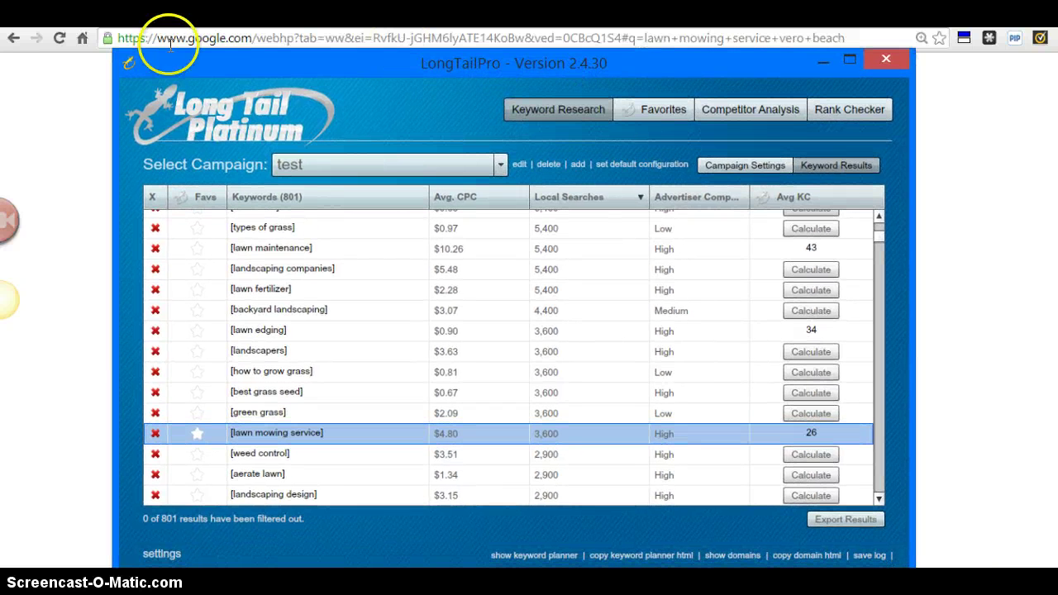
click(62, 108)
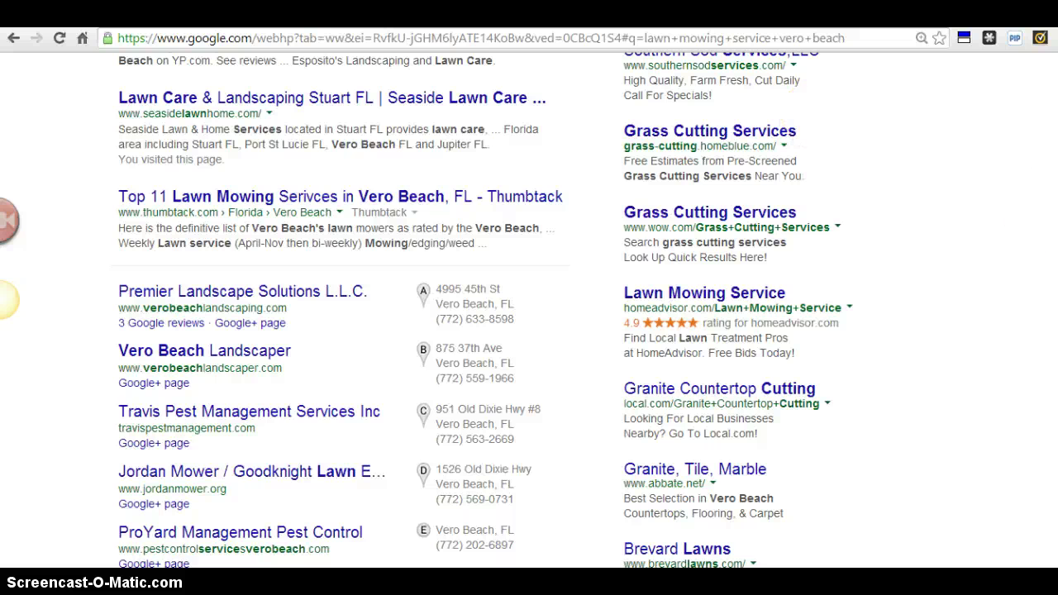
Scroll the Google results to the top and bring the LongTailPro keyword table forward again
scroll(1037, 215, up, 6)
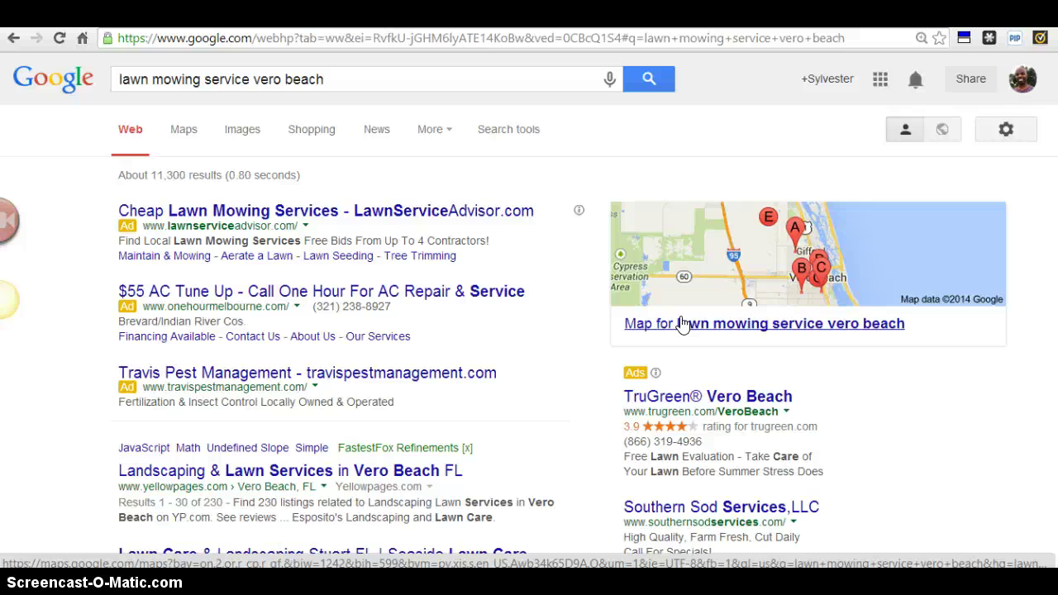
click(660, 579)
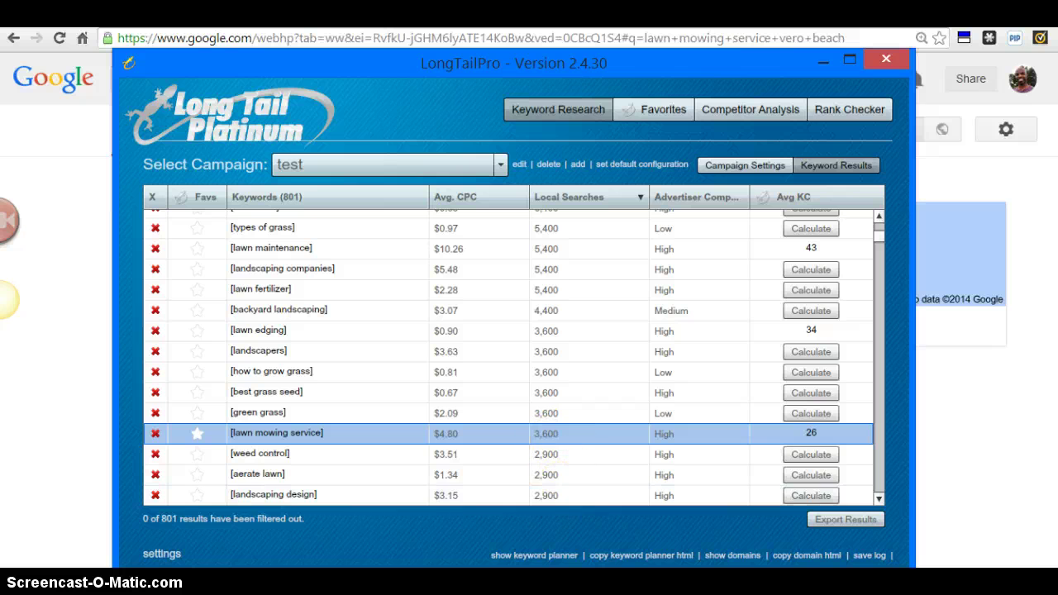
Place the revenue note (3600 x .01 = 36 sales x $75 = $2,700) left of LongTailPro's search volumes
mouse_move(536, 592)
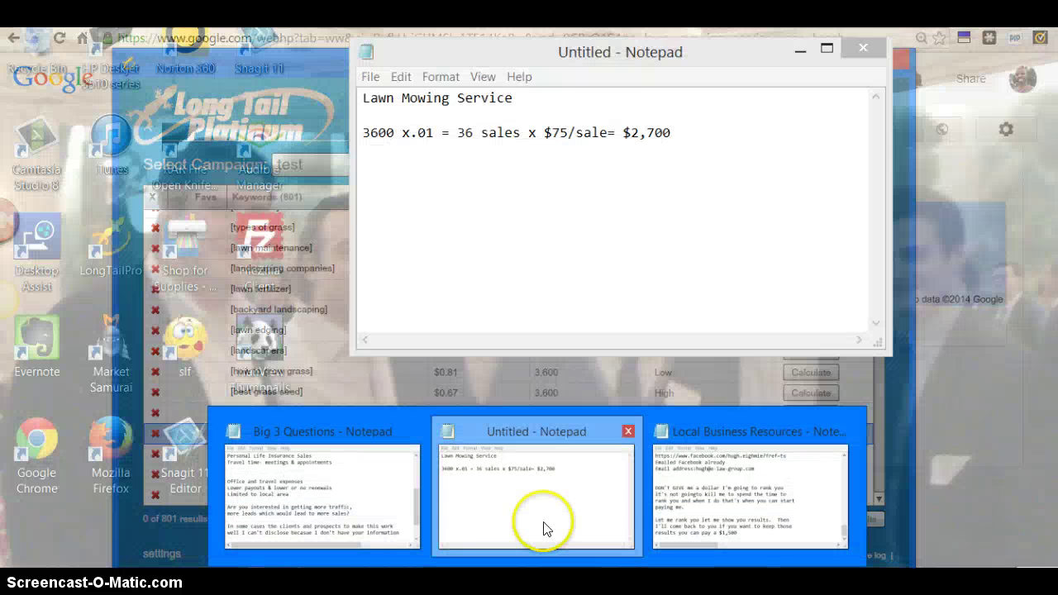
click(543, 523)
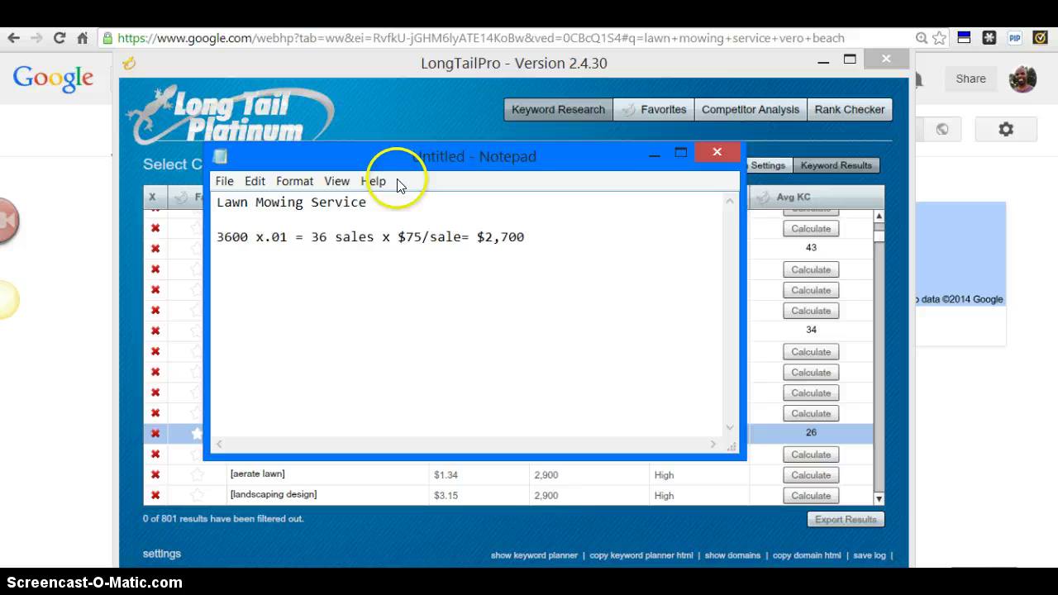
drag(459, 150, 579, 193)
drag(560, 57, 664, 47)
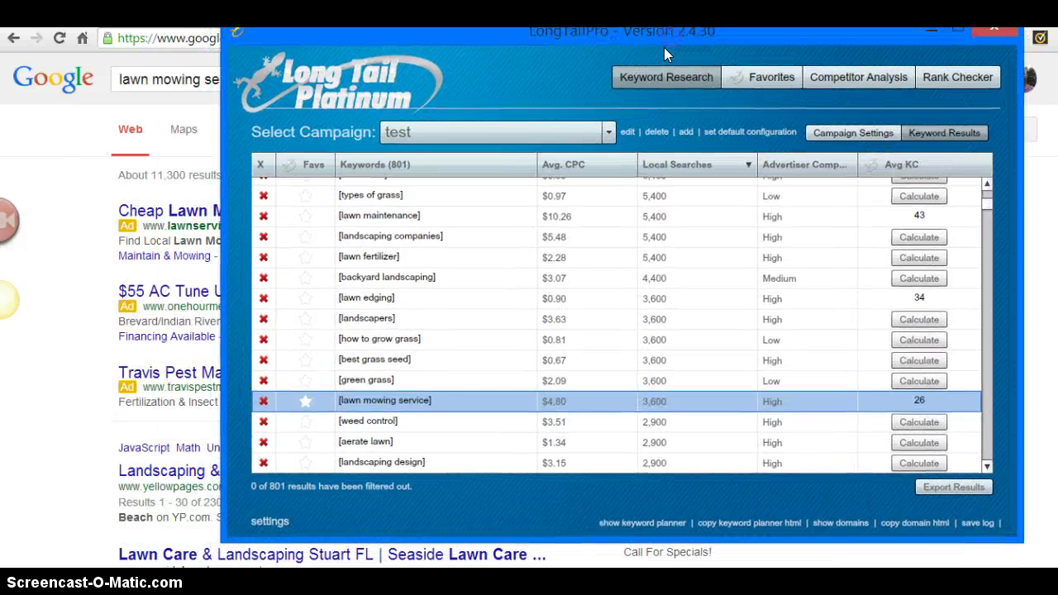
mouse_move(542, 579)
click(571, 479)
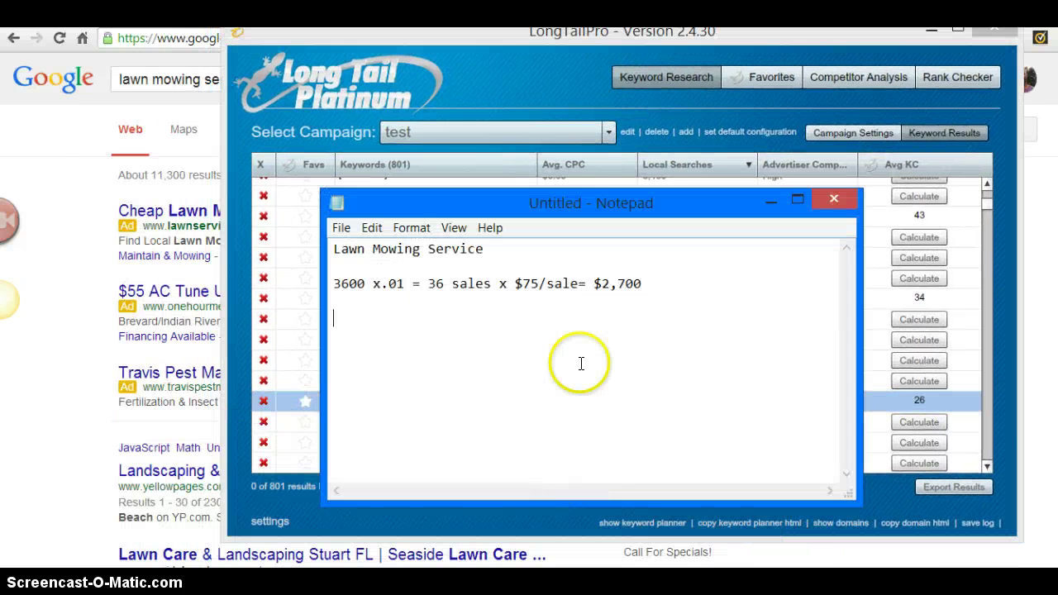
drag(619, 204, 344, 104)
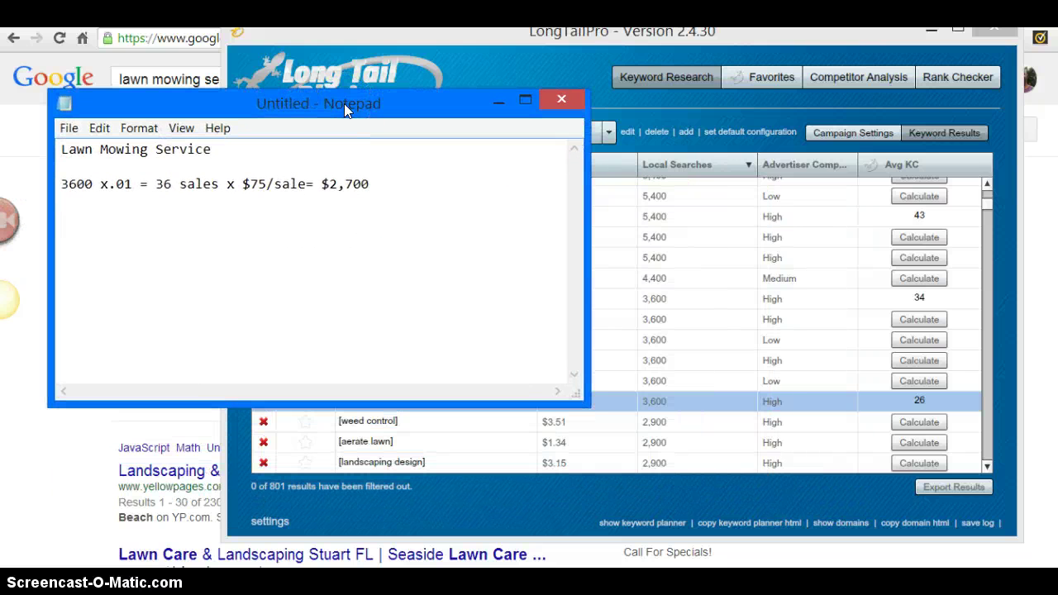
Move the Notepad note up-left, then bring back the Google results and scroll down the listings
drag(344, 103, 327, 57)
click(145, 173)
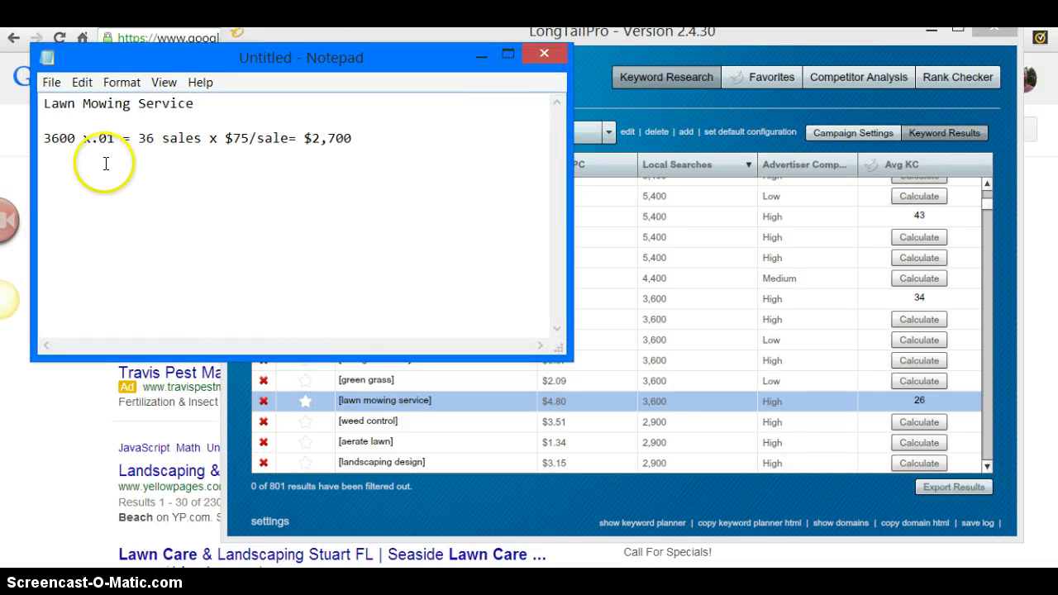
click(64, 497)
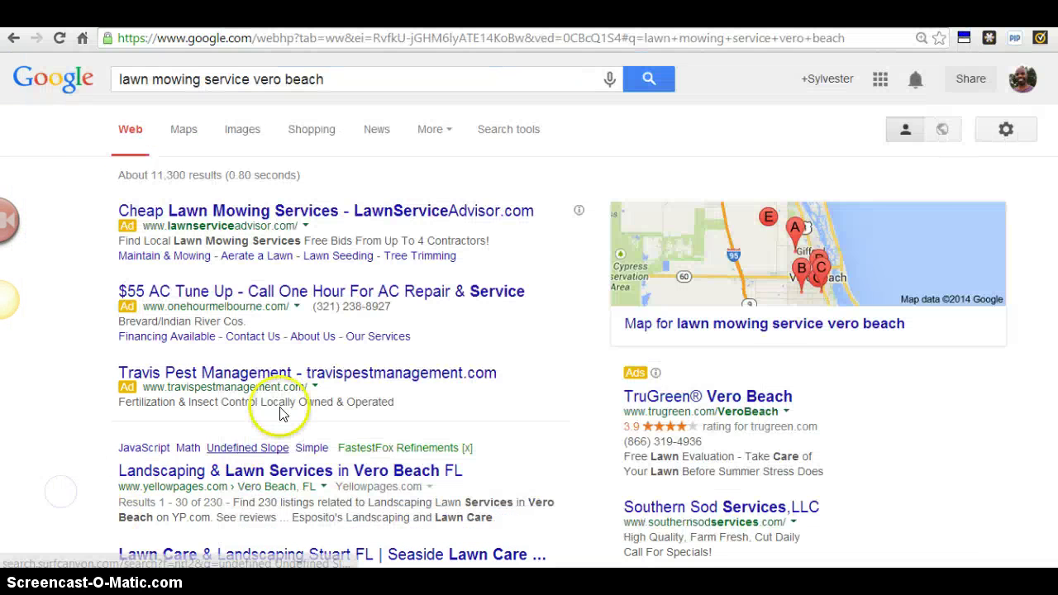
scroll(559, 309, down, 3)
scroll(559, 309, down, 2)
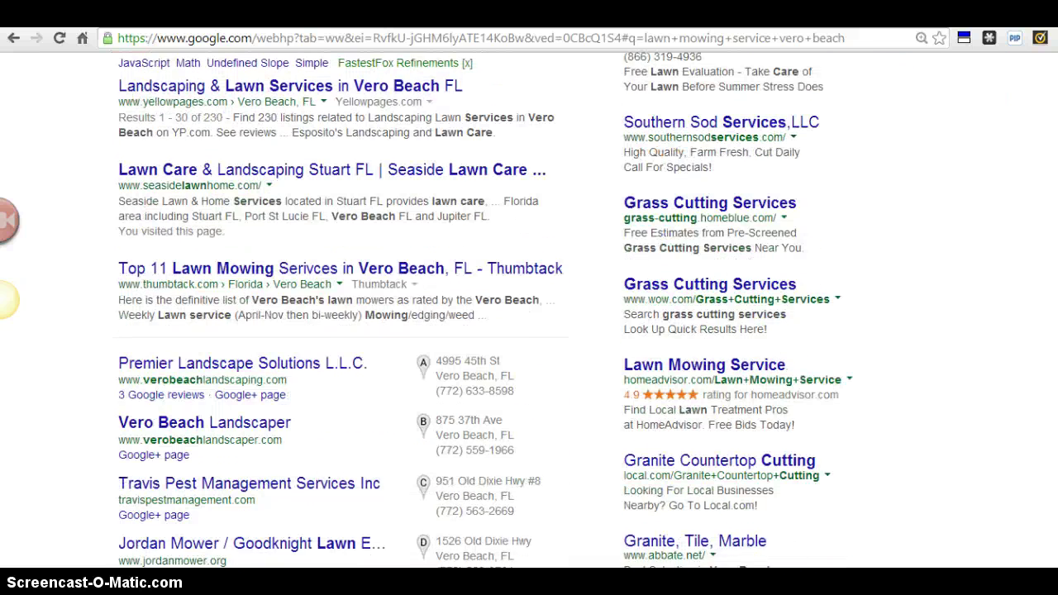
Visit the Premier Landscape Solutions site, then return to the results at the Travis Pest Management listing
click(311, 374)
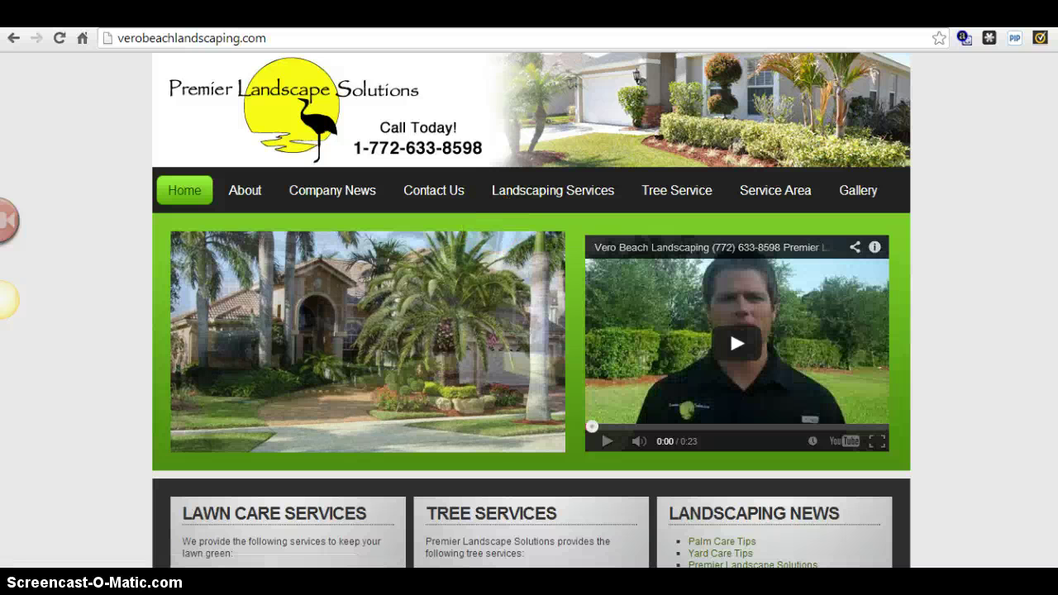
scroll(532, 308, down, 3)
scroll(532, 307, up, 3)
scroll(532, 308, up, 1)
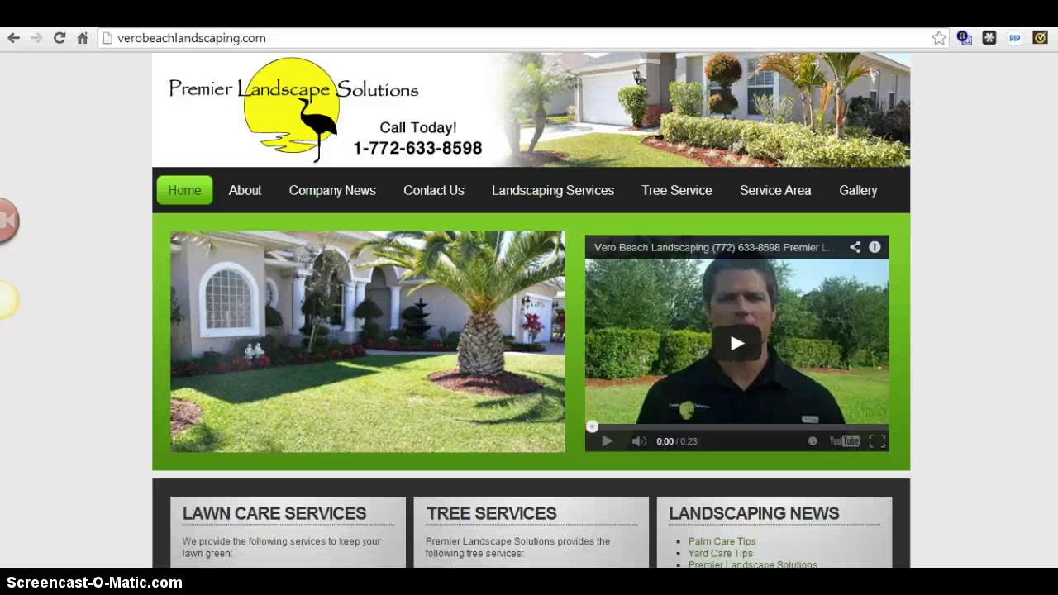
click(13, 38)
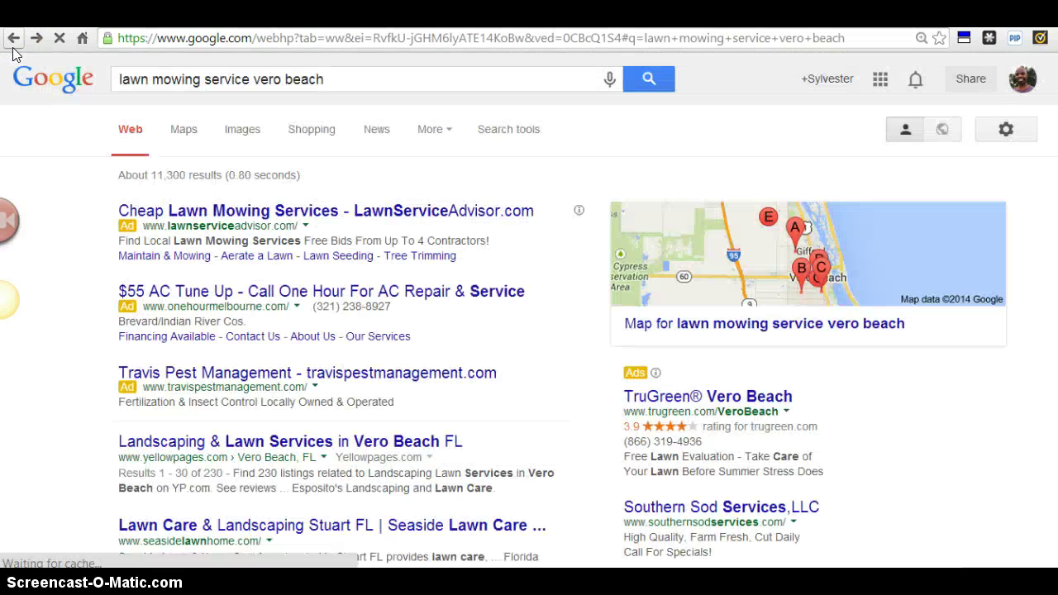
scroll(829, 130, down, 3)
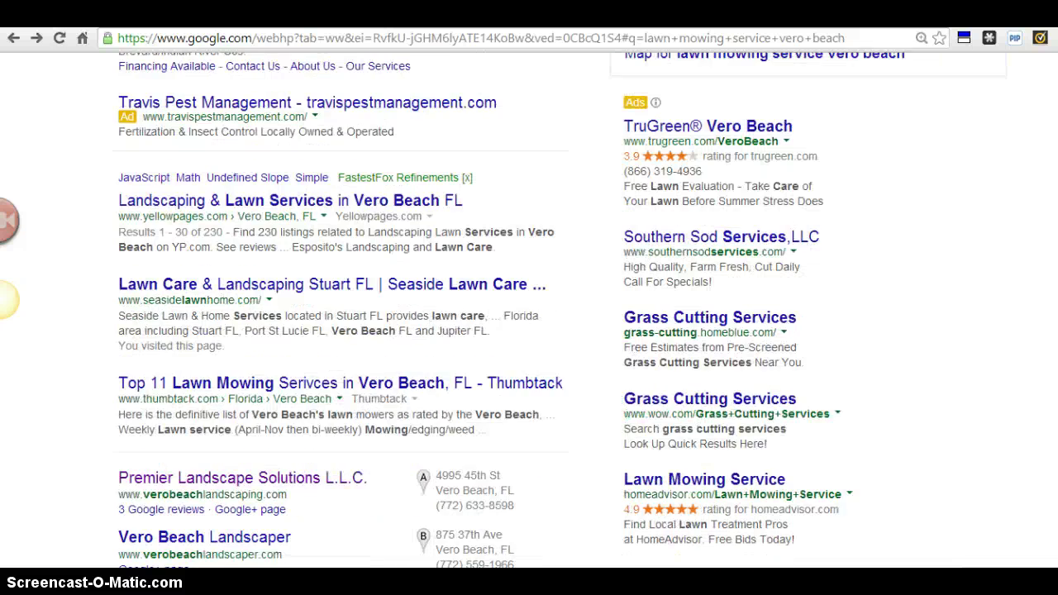
scroll(896, 234, down, 2)
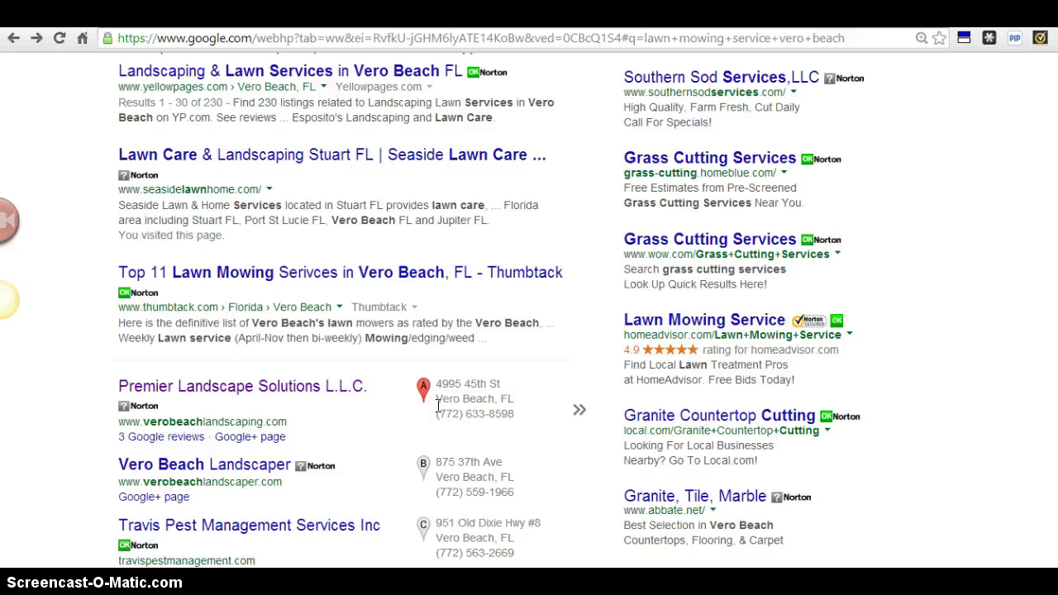
Reposition the Notepad revenue note over LongTailPro, place the cursor on its third line, then return to Google
mouse_move(248, 533)
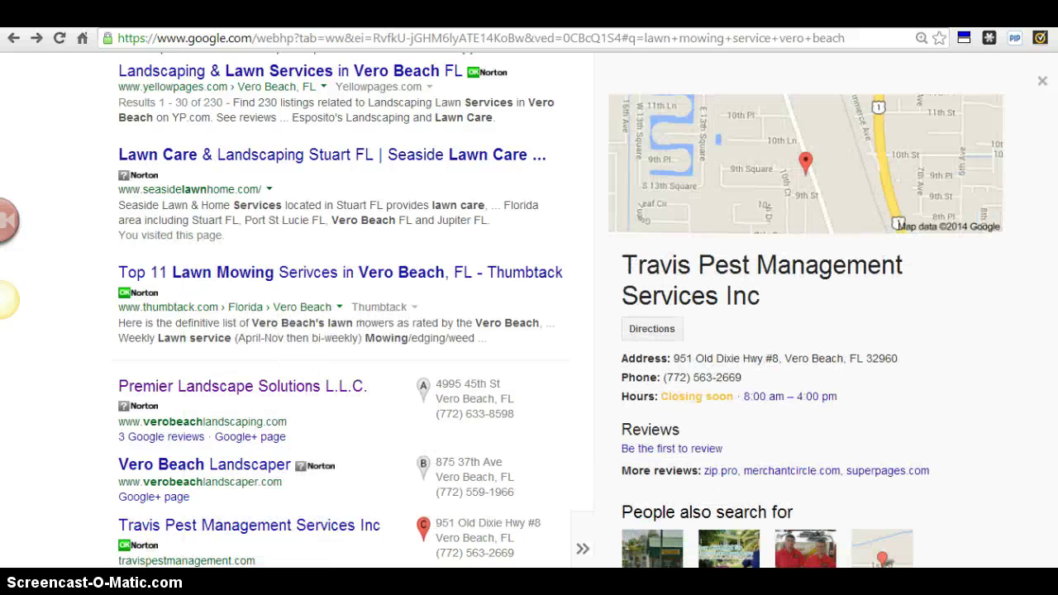
click(548, 513)
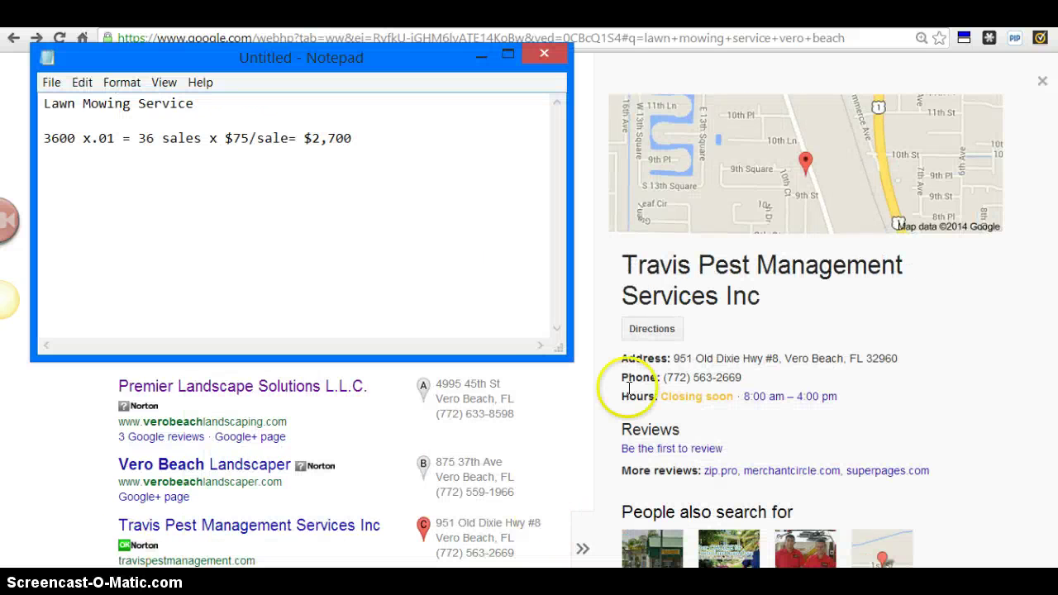
key(alt+Tab)
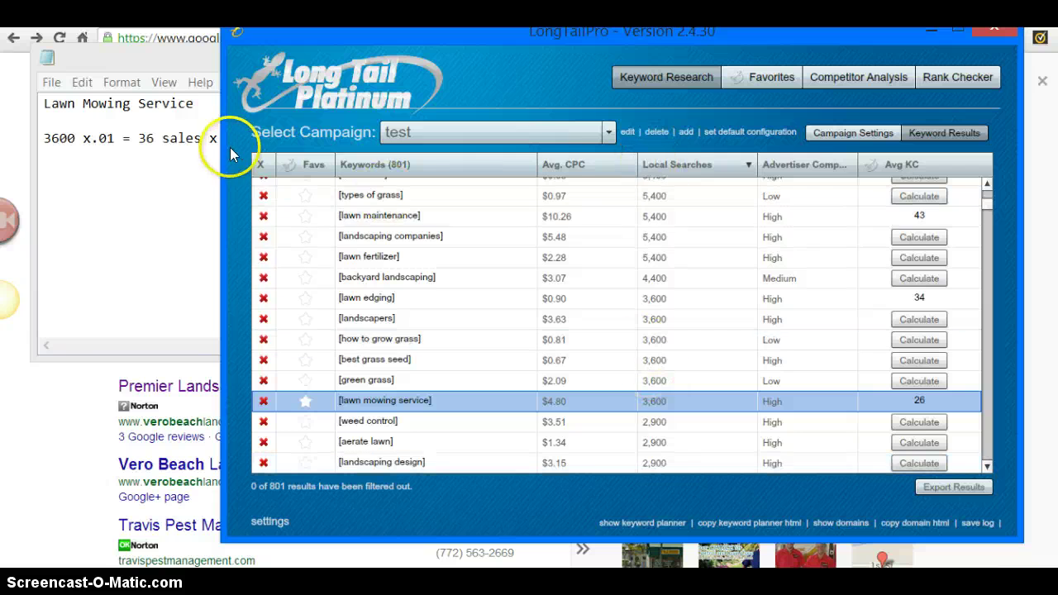
click(144, 163)
drag(279, 52, 260, 58)
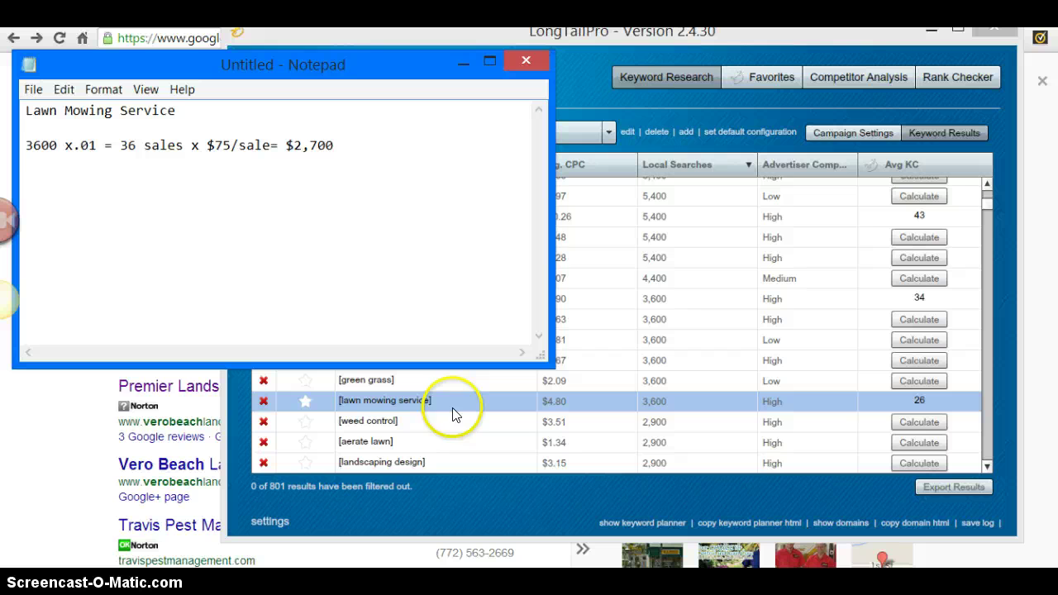
click(225, 211)
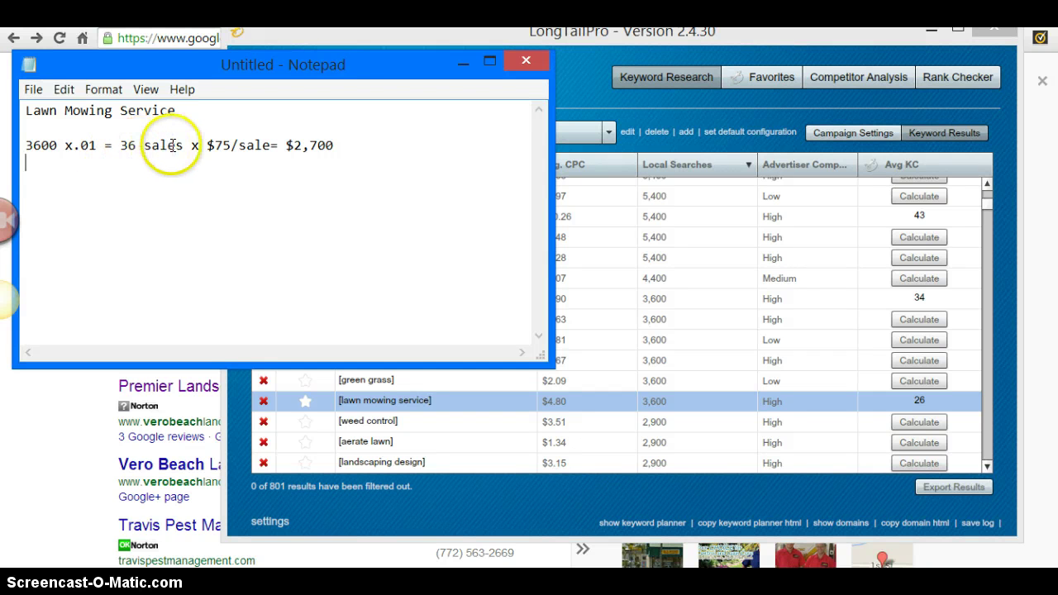
click(232, 54)
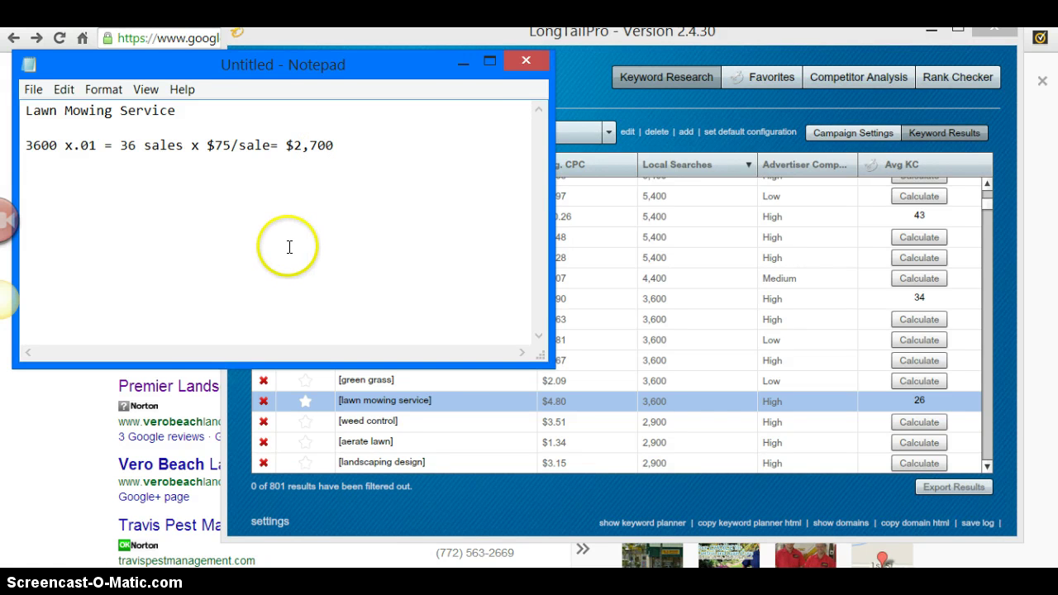
click(82, 449)
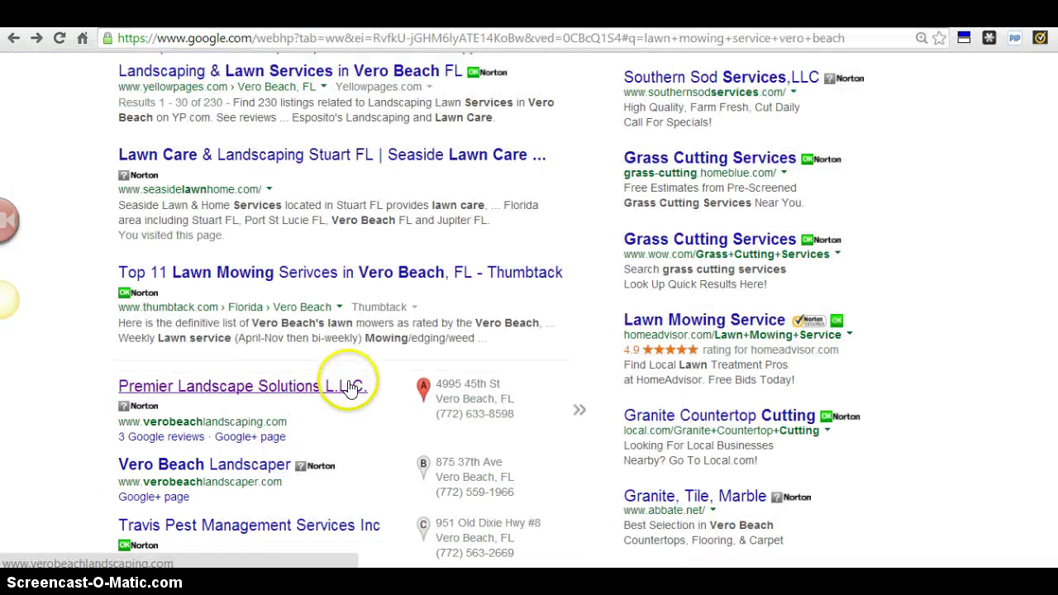
Paste three numbered pitch questions below the 3600 x .01 revenue calculation, then switch back to the browser
scroll(331, 389, down, 2)
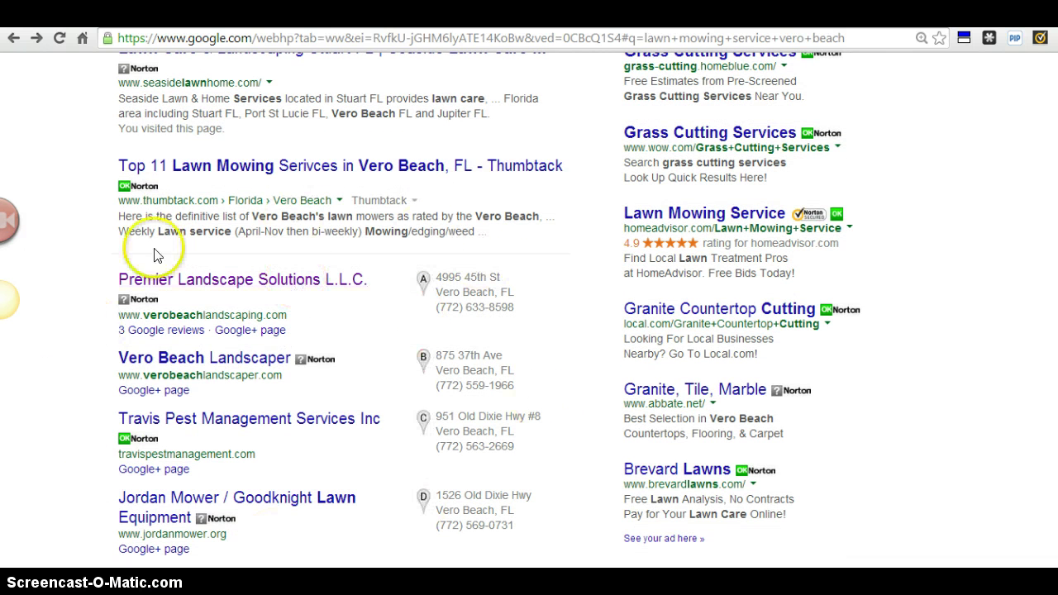
drag(366, 449, 446, 331)
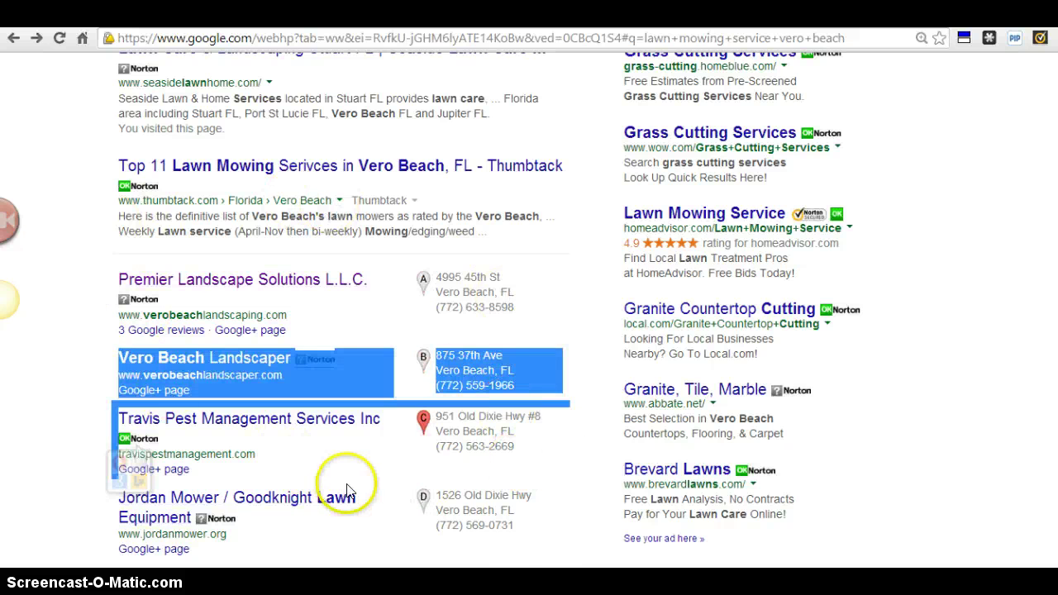
click(533, 594)
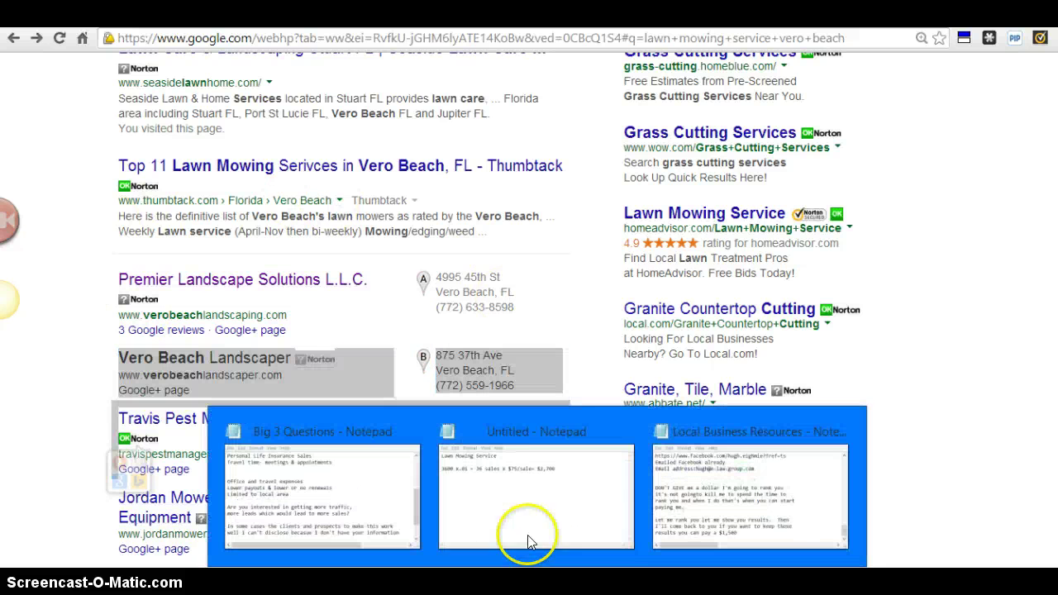
click(557, 477)
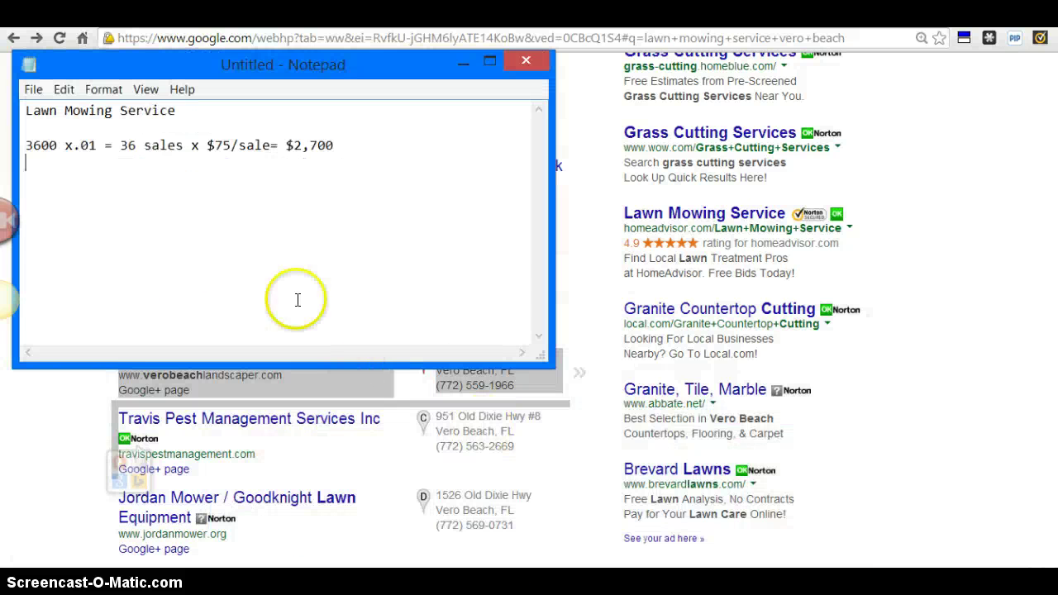
right_click(157, 230)
click(221, 304)
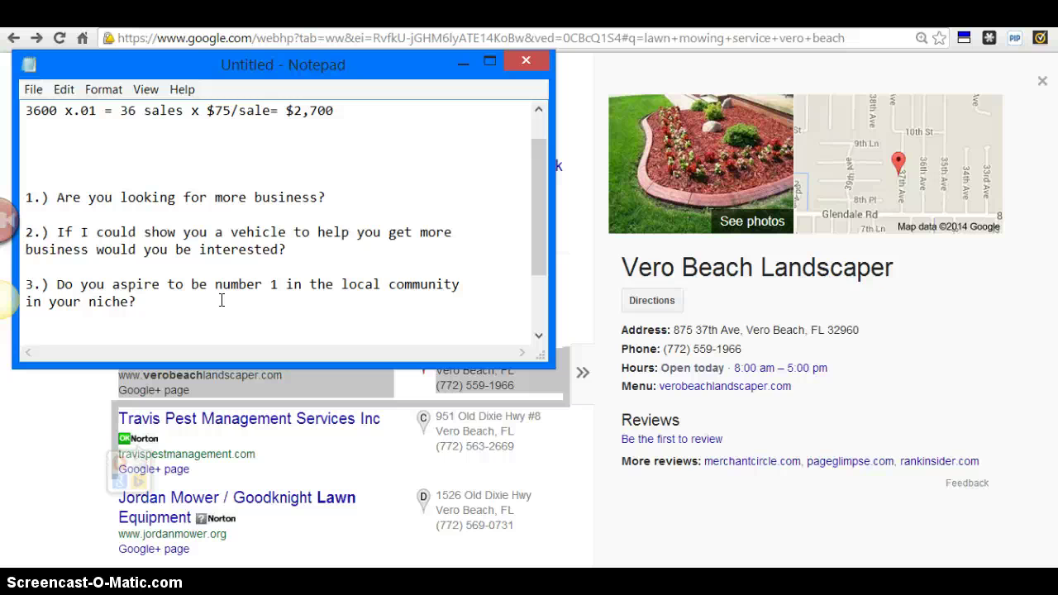
mouse_move(591, 295)
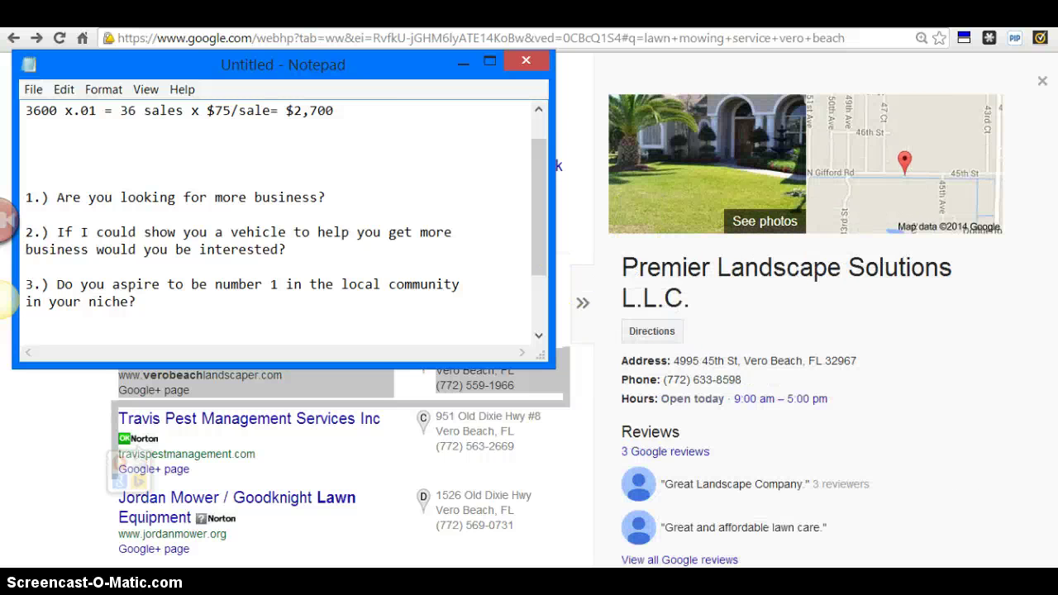
key(alt+Tab)
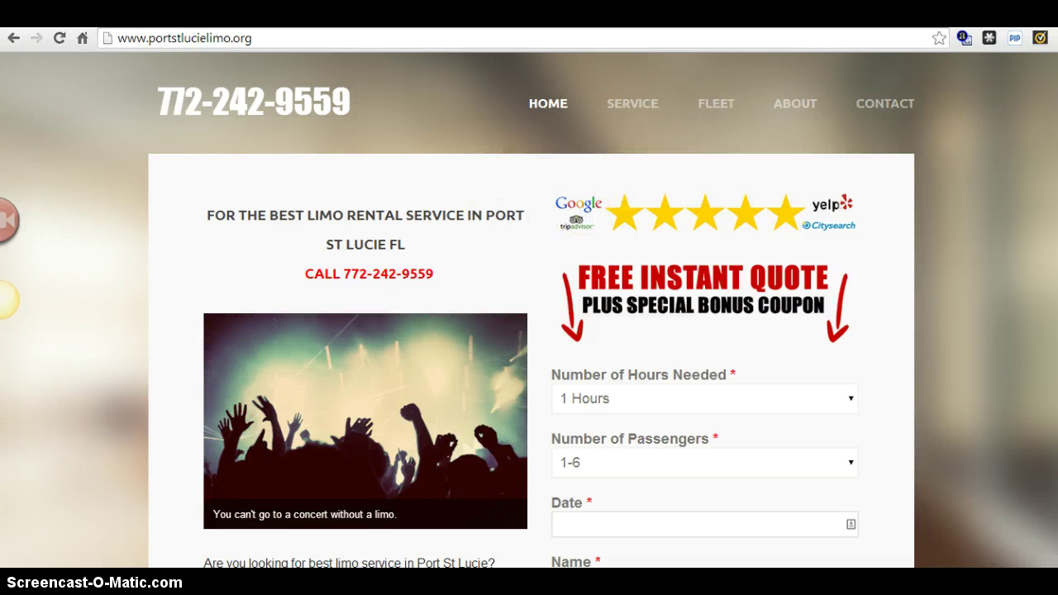
Scroll down through the CallSling log of CBJ Holdings' tracked limo calls from the last 30 days
scroll(529, 331, down, 1)
scroll(529, 330, down, 2)
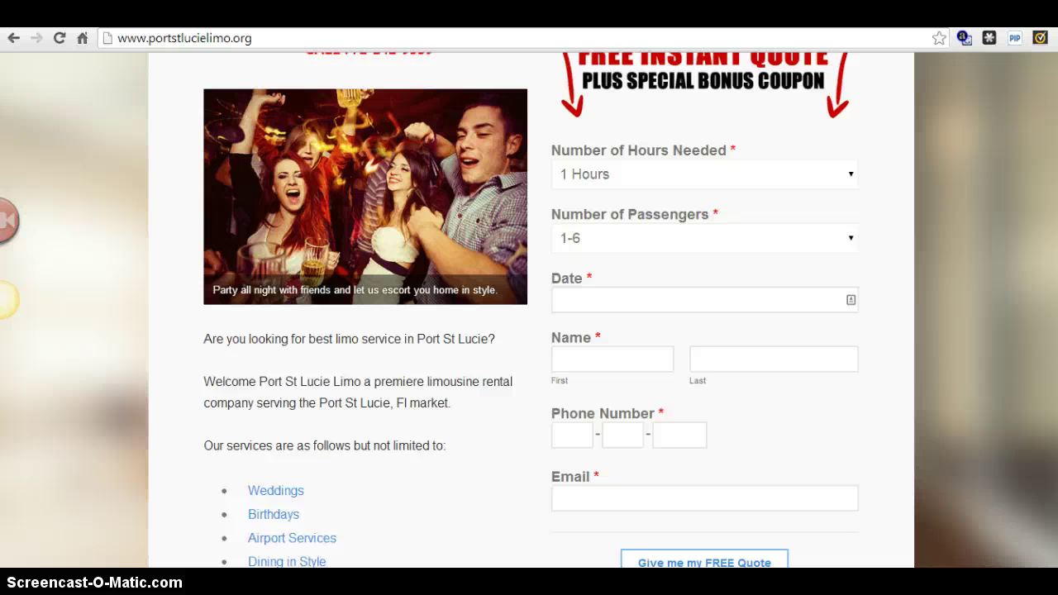
scroll(529, 330, down, 1)
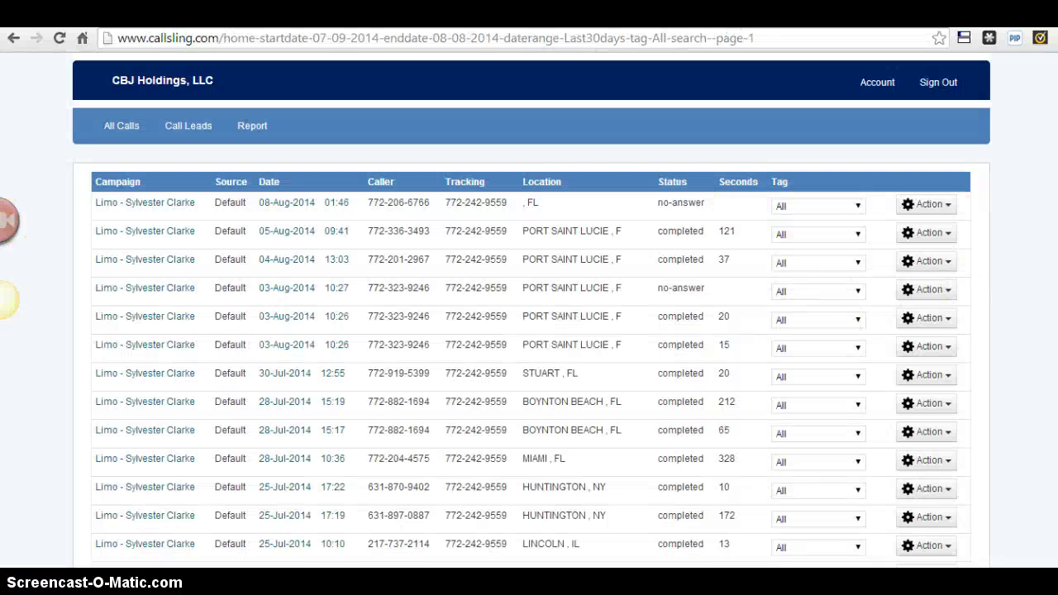
scroll(532, 357, down, 3)
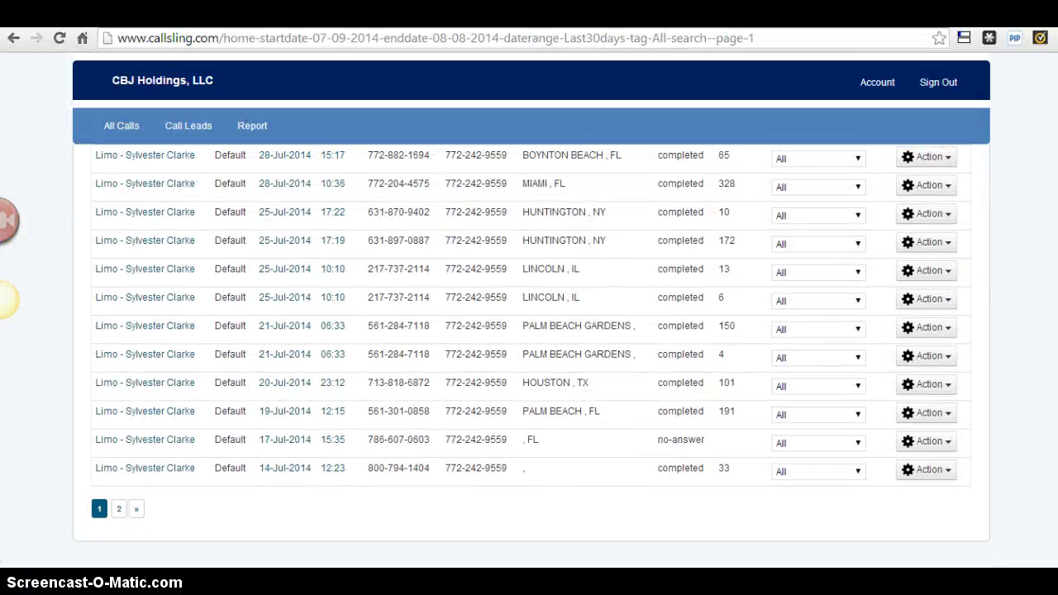
Review page 2 of the last-30-days call log, then return to page 1 and scroll its table
click(119, 511)
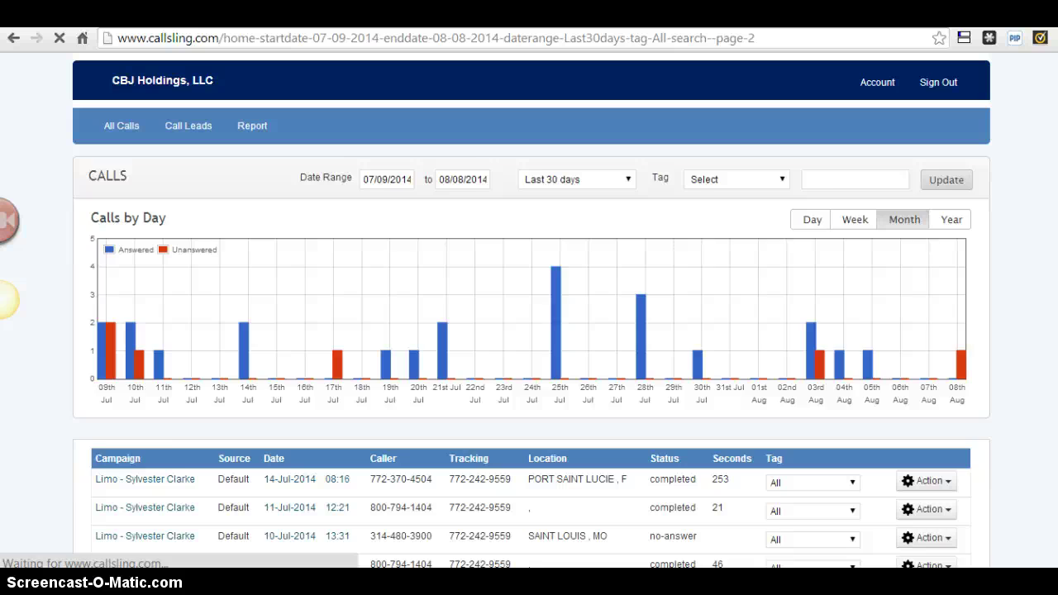
scroll(531, 357, down, 2)
scroll(4, 300, down, 1)
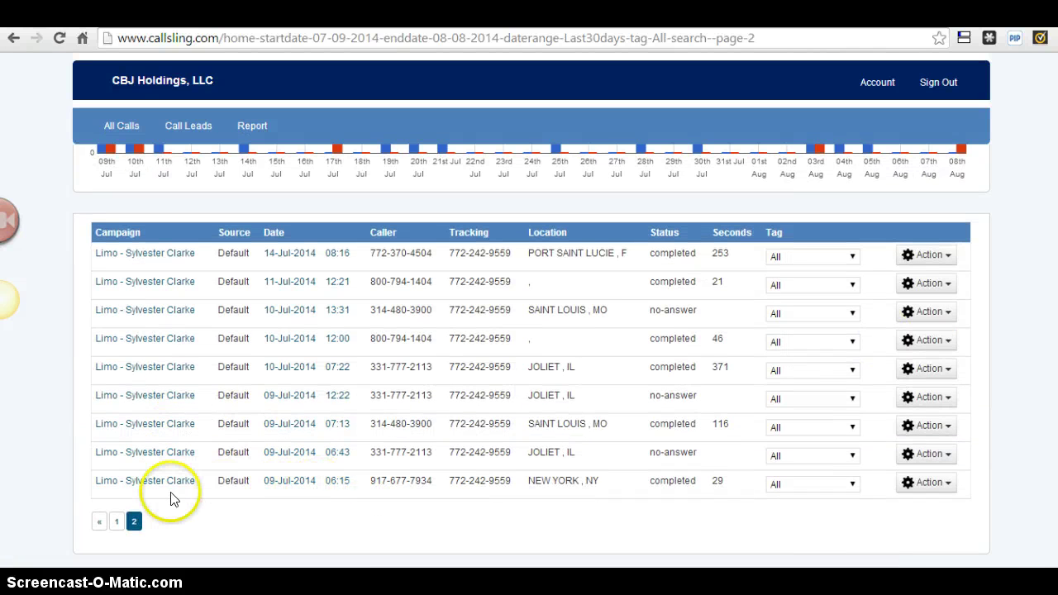
click(121, 521)
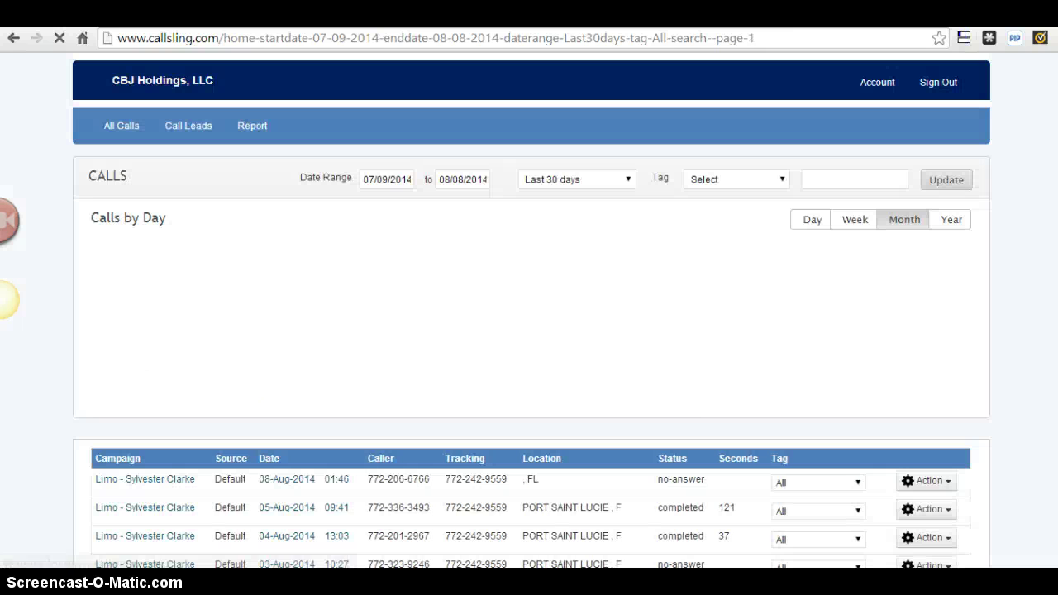
scroll(4, 300, down, 4)
scroll(7, 300, down, 1)
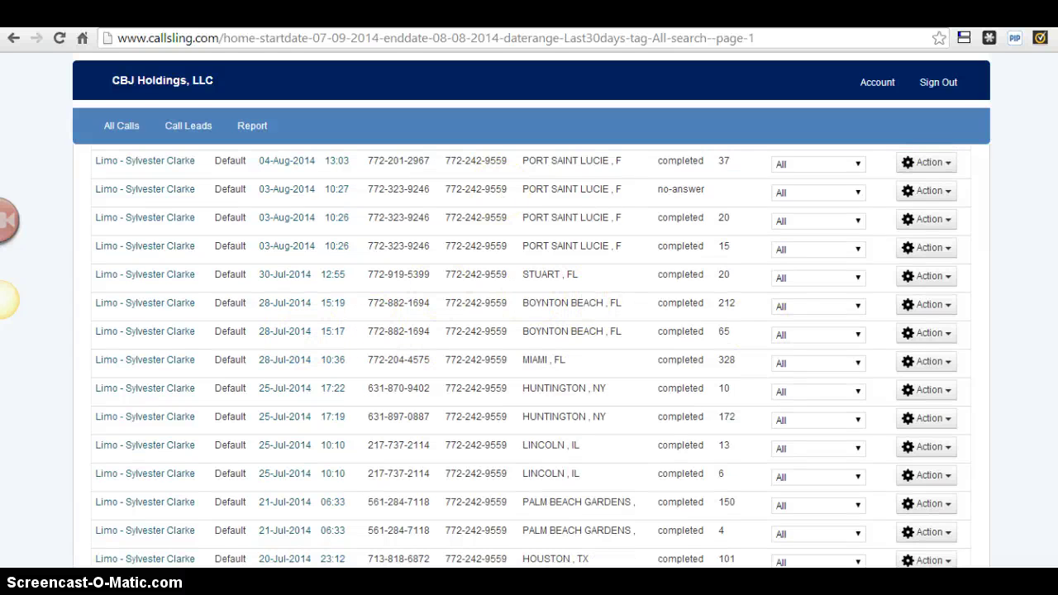
scroll(7, 300, down, 2)
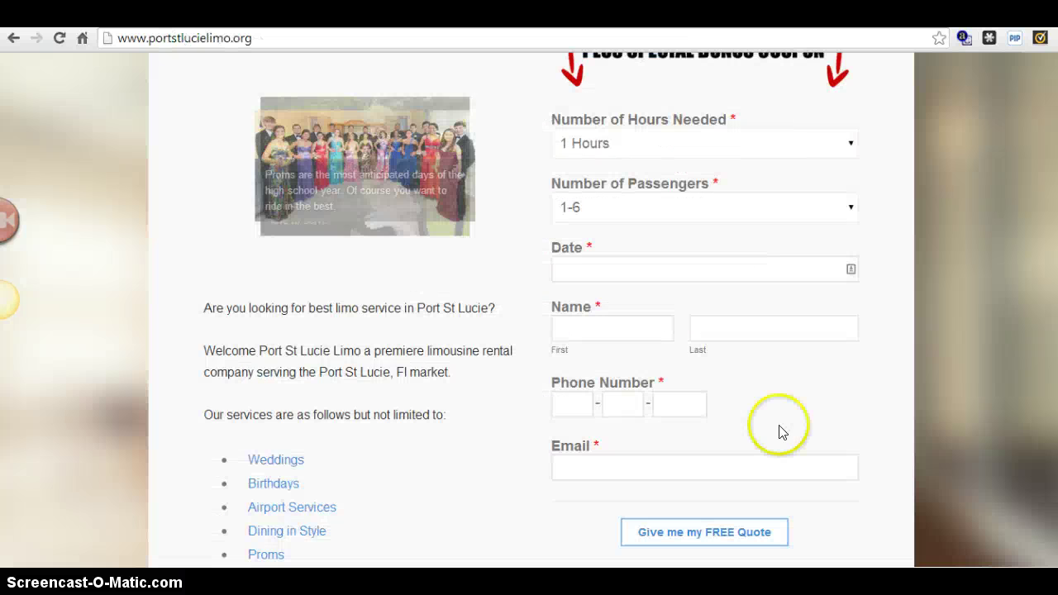
Bring the Notepad pitch note with its three numbered questions in front of the Gmail inbox
scroll(7, 300, up, 2)
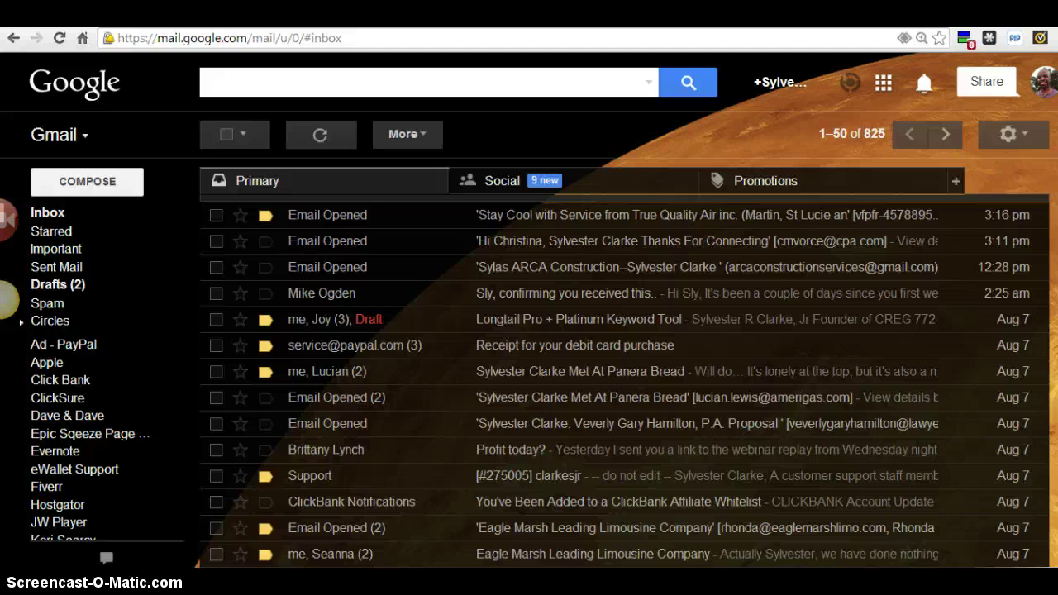
click(544, 474)
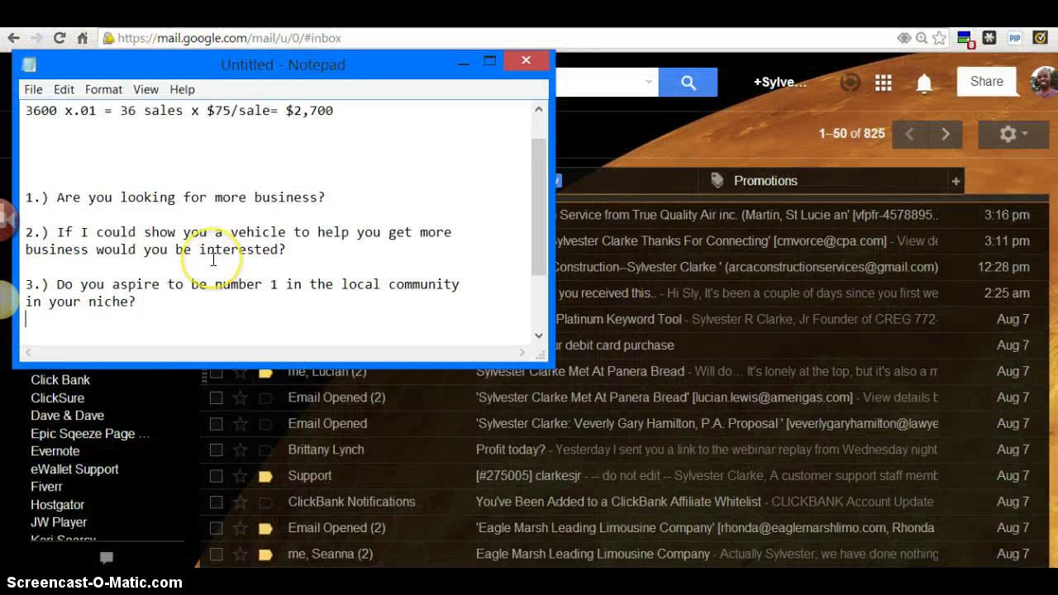